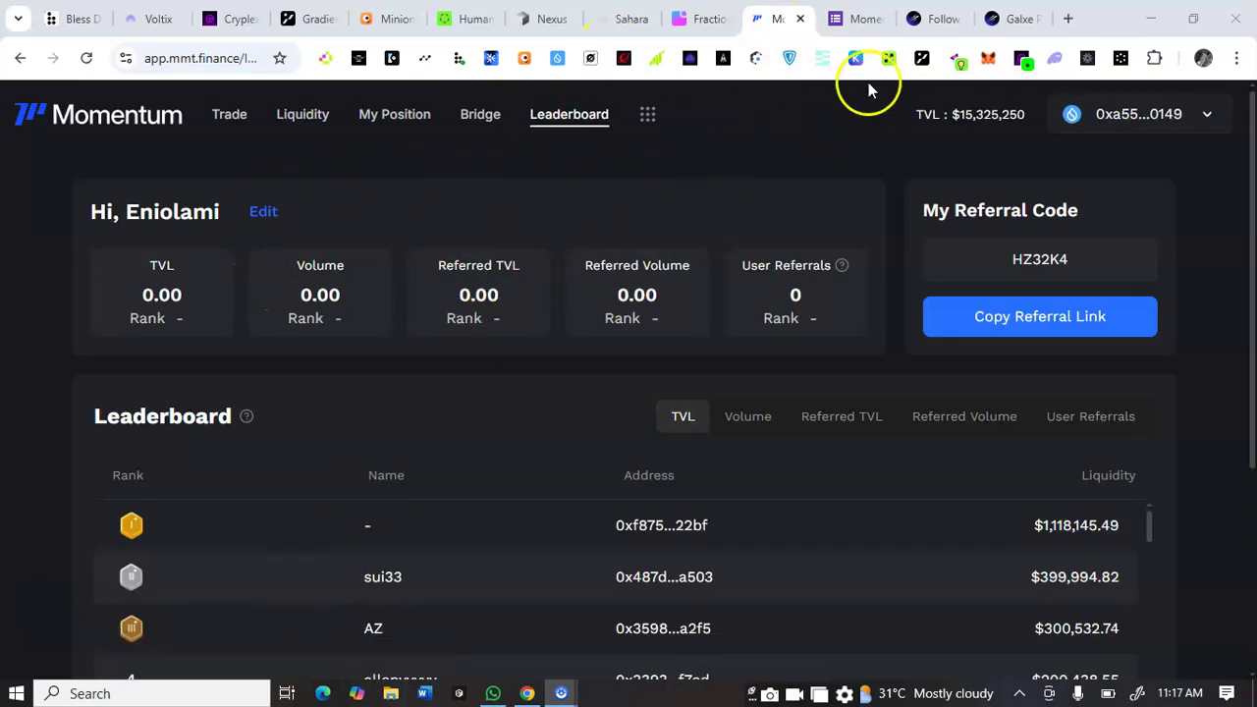
- Switch to the Momentum early adopters form and review its Email, Discord, Telegram, wallet and feedback fields
{"action": "left_click", "coordinate": [870, 20]}
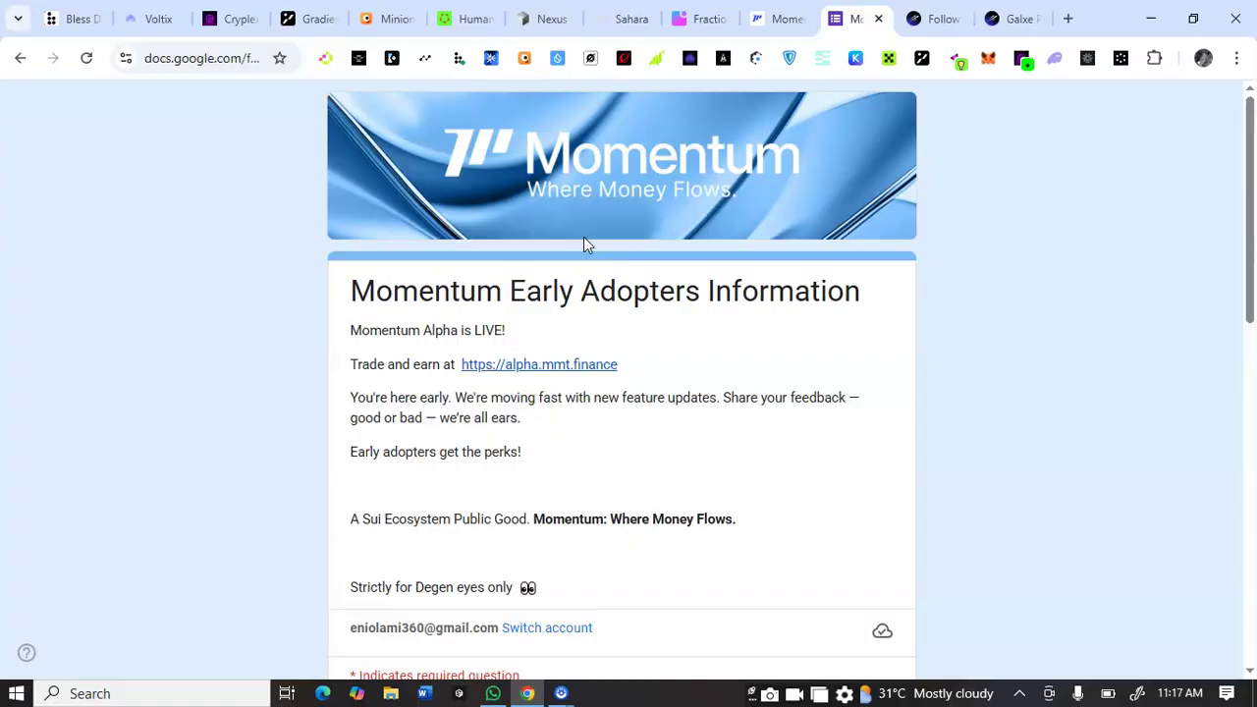
{"action": "scroll", "coordinate": [584, 241], "scroll_direction": "down", "scroll_amount": 4}
{"action": "scroll", "coordinate": [622, 393], "scroll_direction": "down", "scroll_amount": 3}
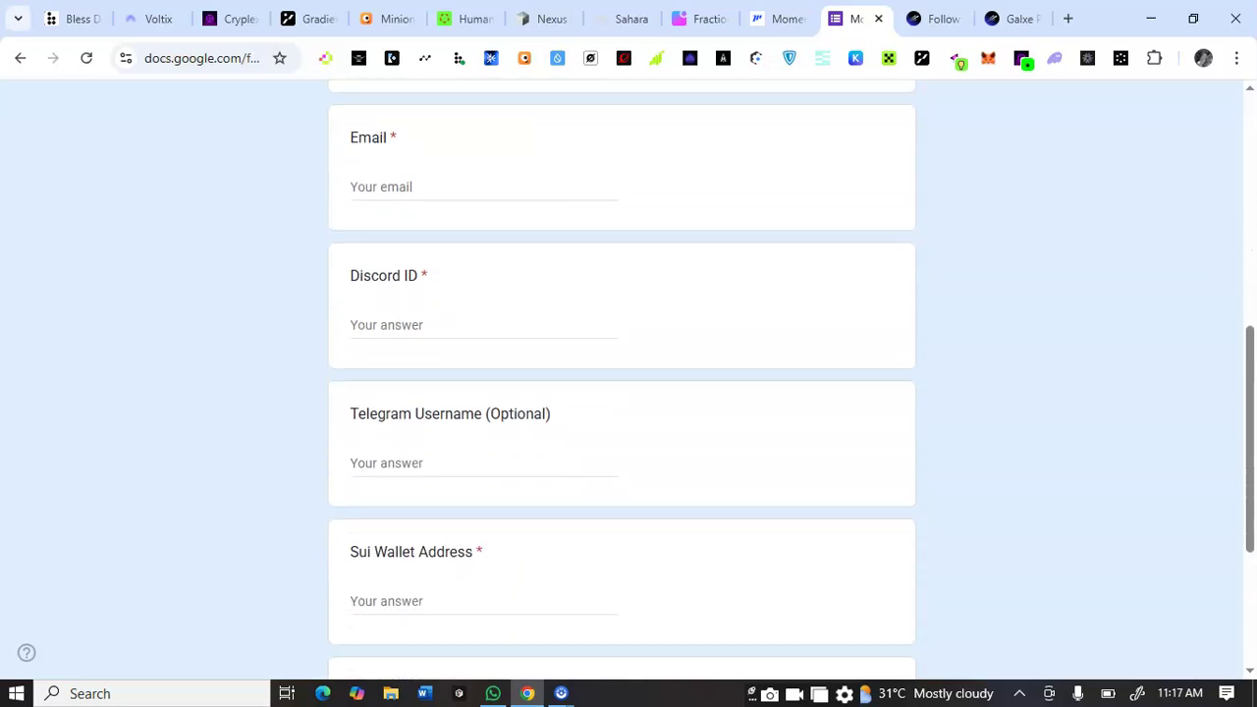
{"action": "scroll", "coordinate": [621, 393], "scroll_direction": "down", "scroll_amount": 2}
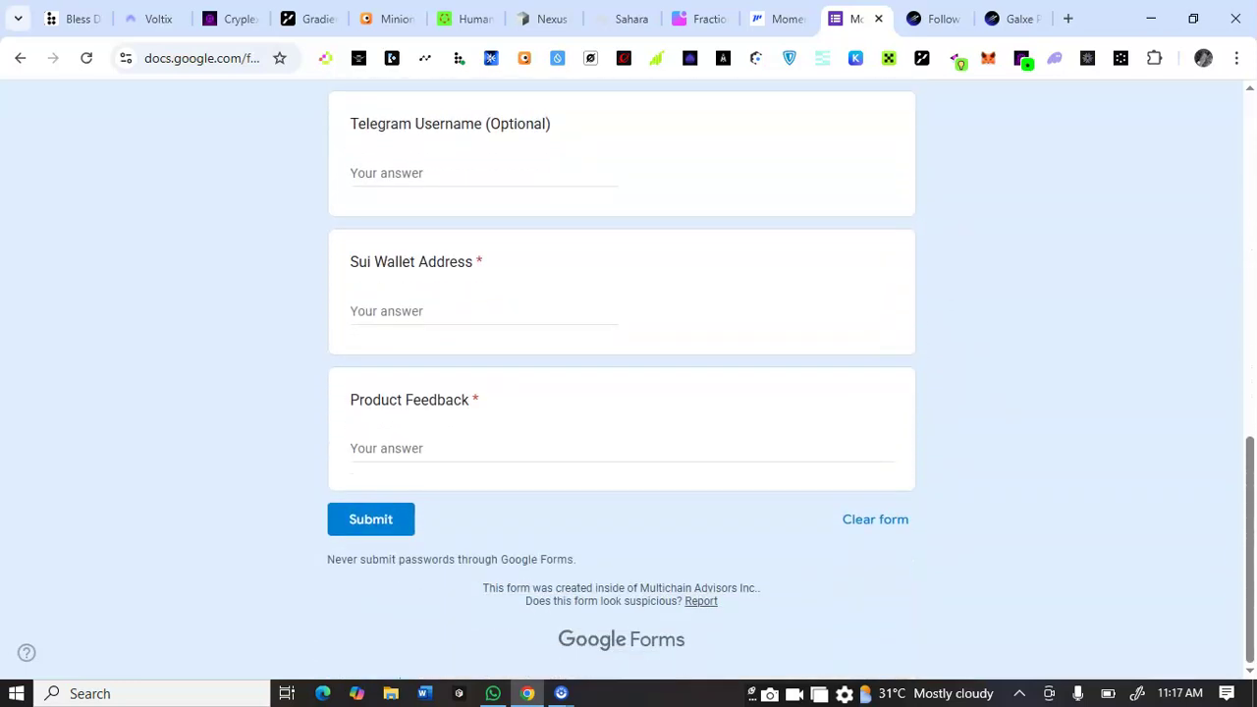
{"action": "scroll", "coordinate": [622, 383], "scroll_direction": "up", "scroll_amount": 5}
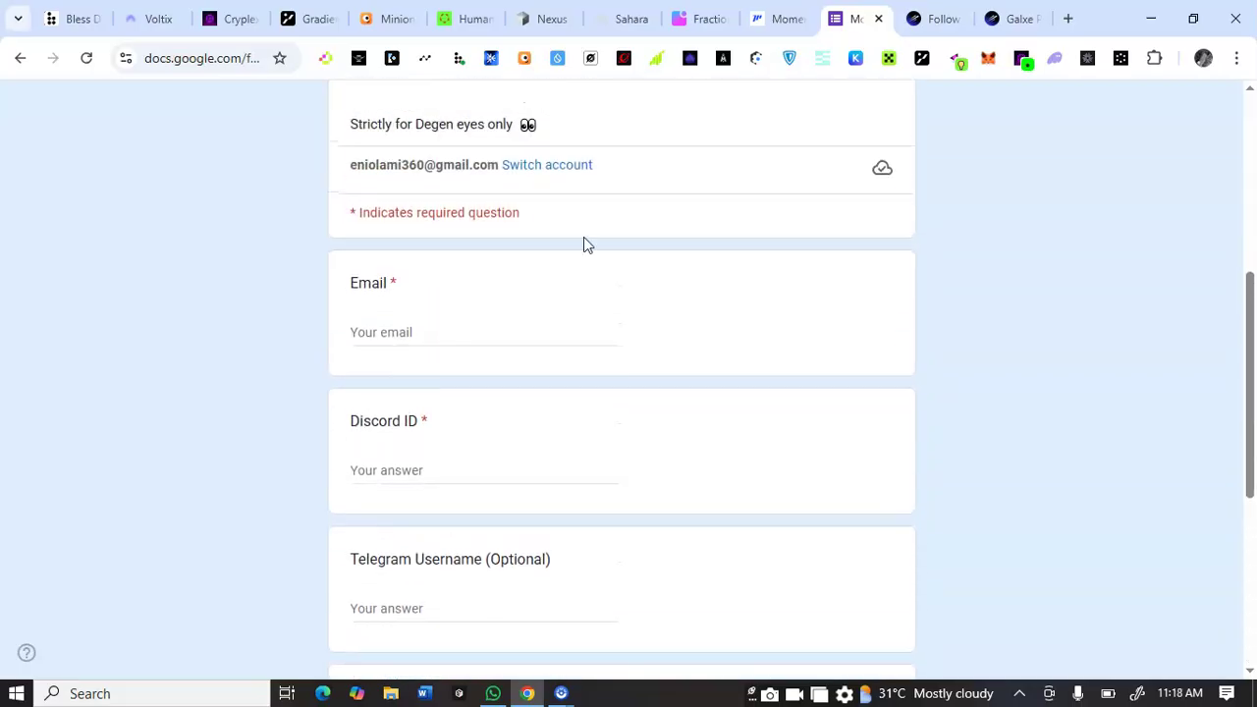
{"action": "key", "text": "ctrl+Tab"}
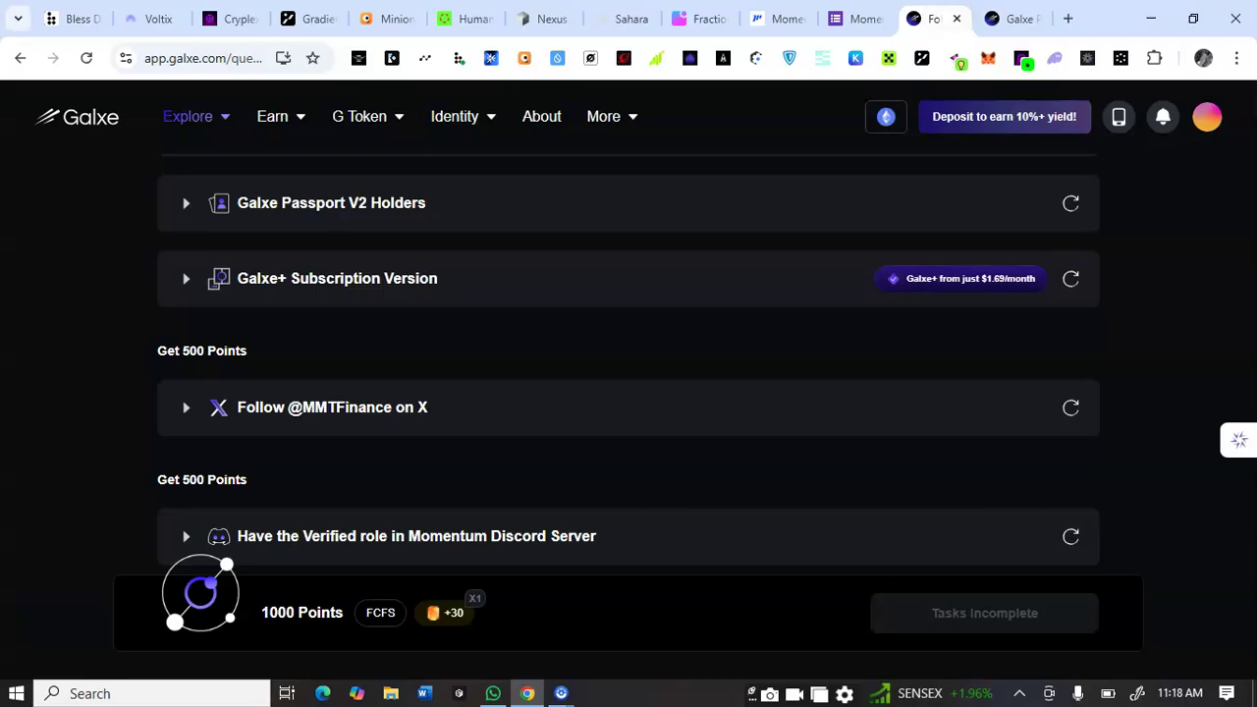
{"action": "scroll", "coordinate": [629, 366], "scroll_direction": "up", "scroll_amount": 1}
{"action": "scroll", "coordinate": [629, 417], "scroll_direction": "up", "scroll_amount": 4}
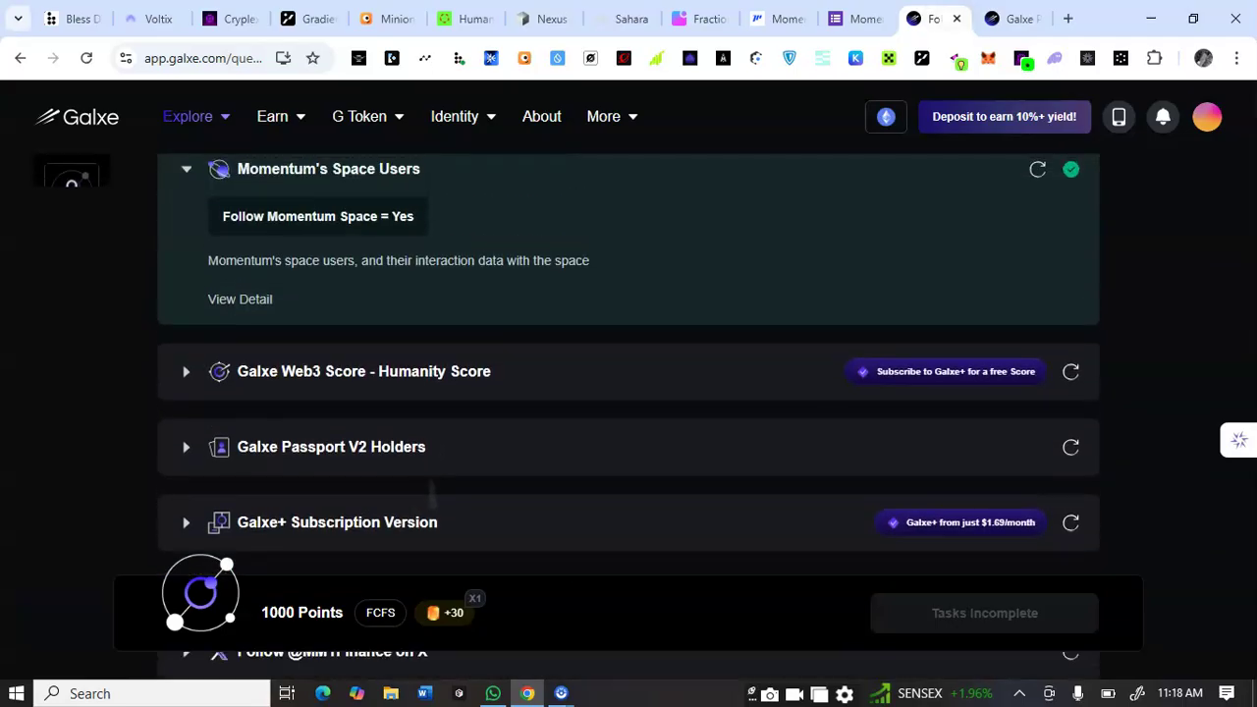
{"action": "scroll", "coordinate": [1193, 601], "scroll_direction": "up", "scroll_amount": 1}
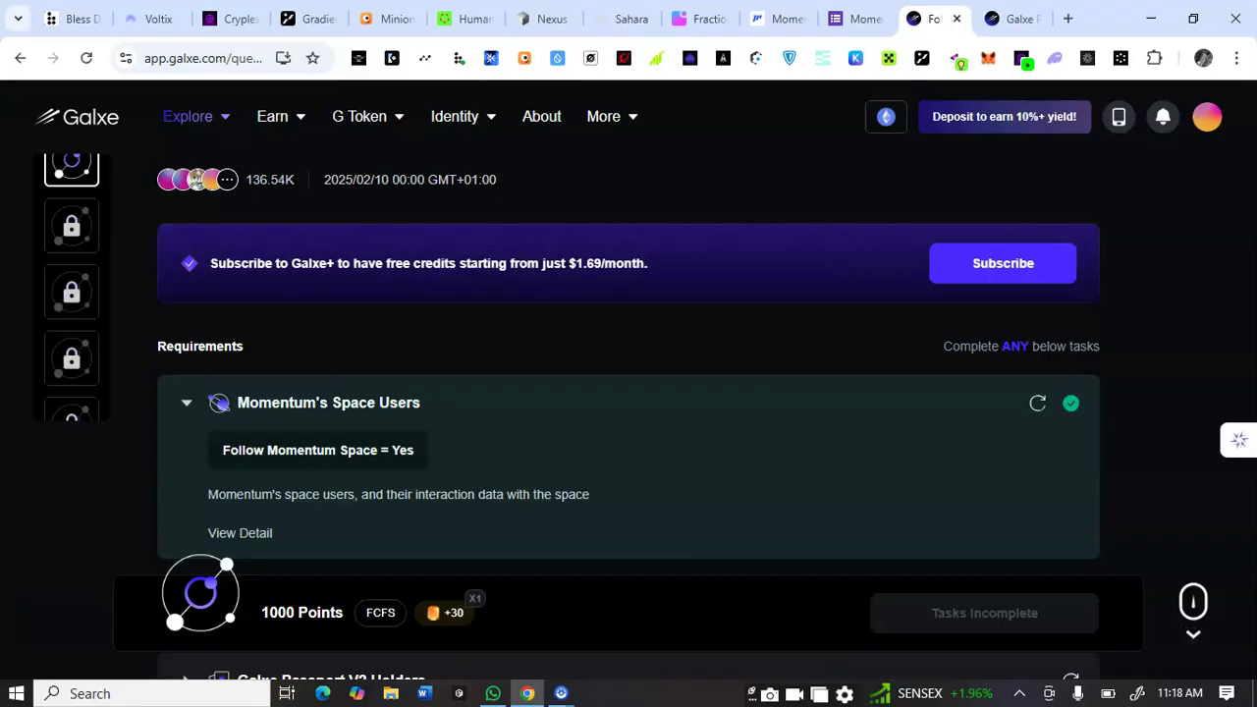
{"action": "scroll", "coordinate": [629, 416], "scroll_direction": "up", "scroll_amount": 2}
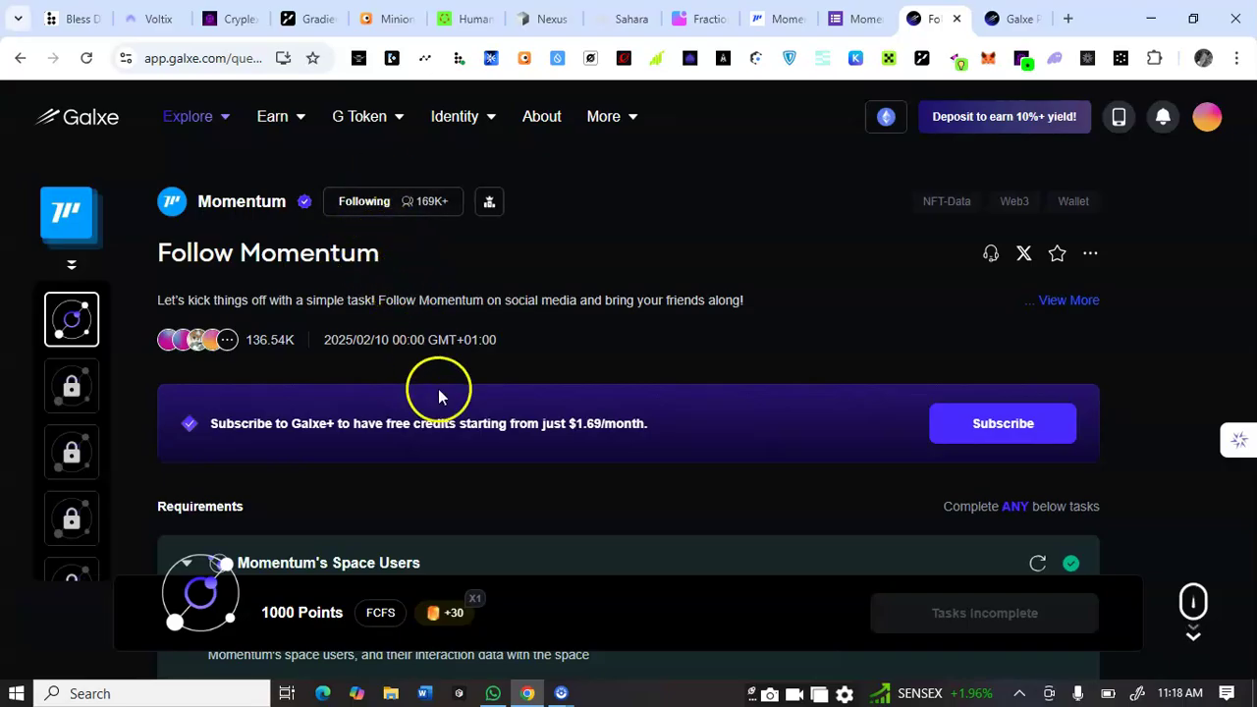
{"action": "scroll", "coordinate": [439, 396], "scroll_direction": "down", "scroll_amount": 2}
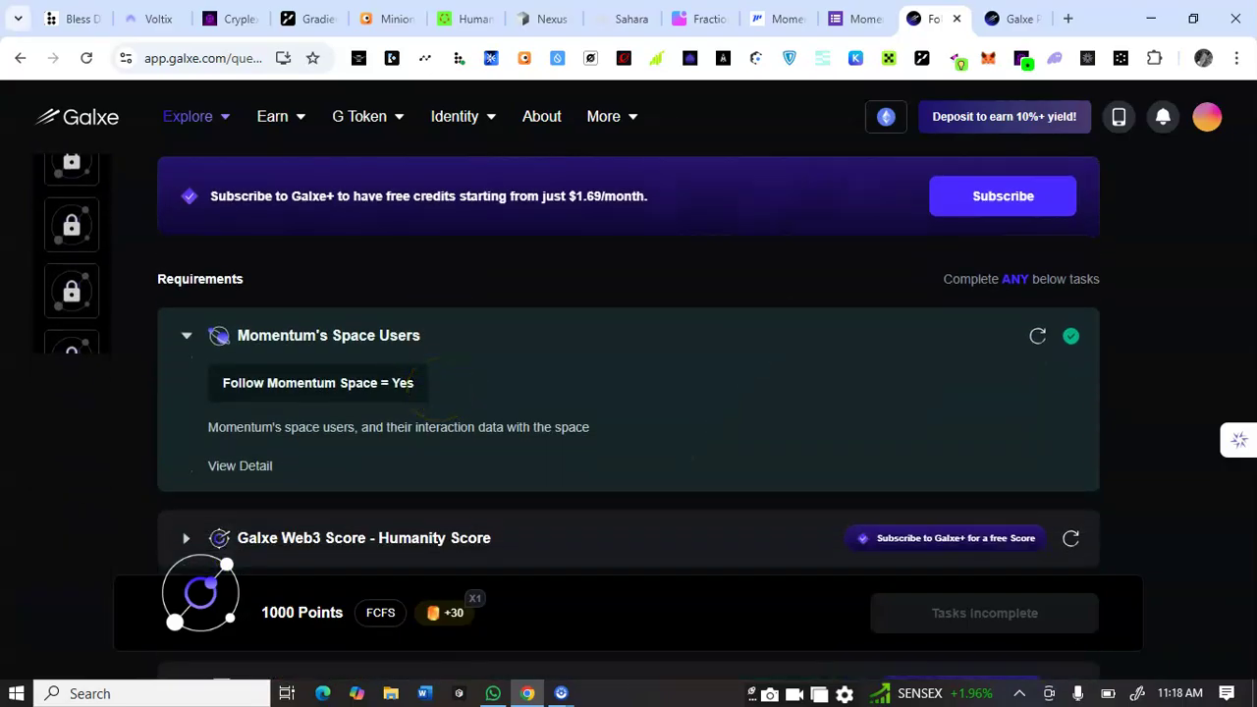
{"action": "scroll", "coordinate": [629, 408], "scroll_direction": "down", "scroll_amount": 2}
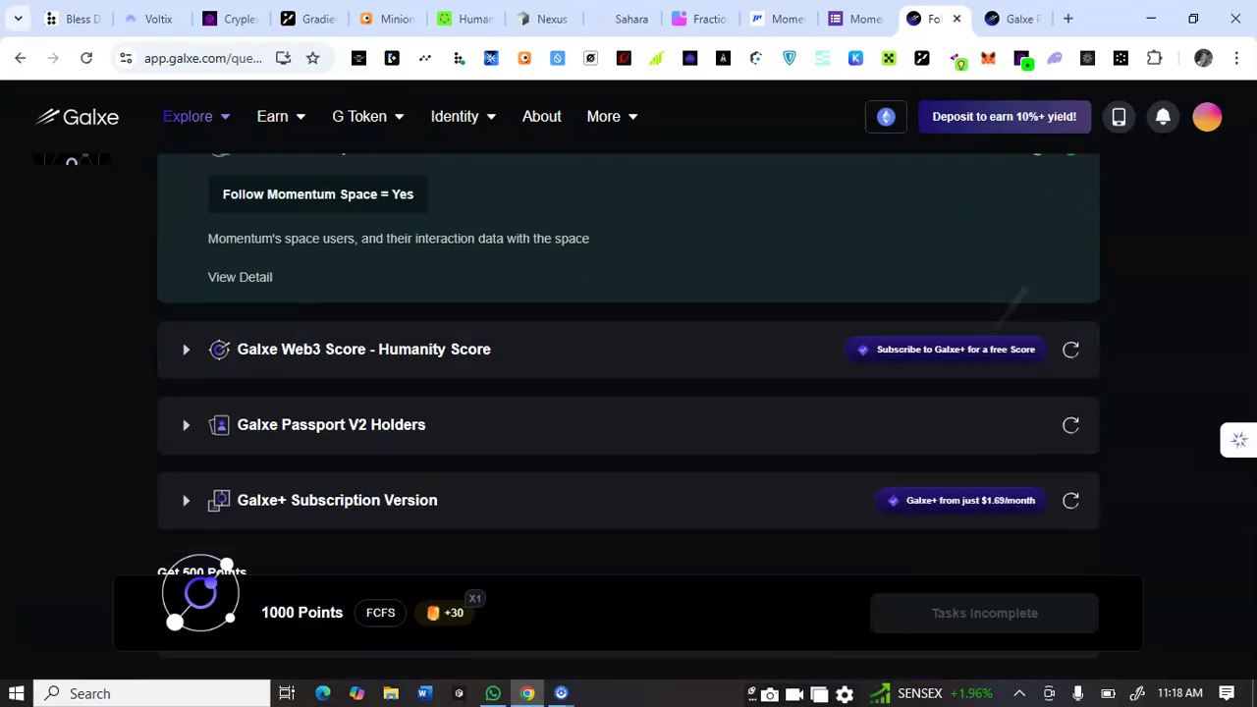
{"action": "scroll", "coordinate": [628, 408], "scroll_direction": "down", "scroll_amount": 3}
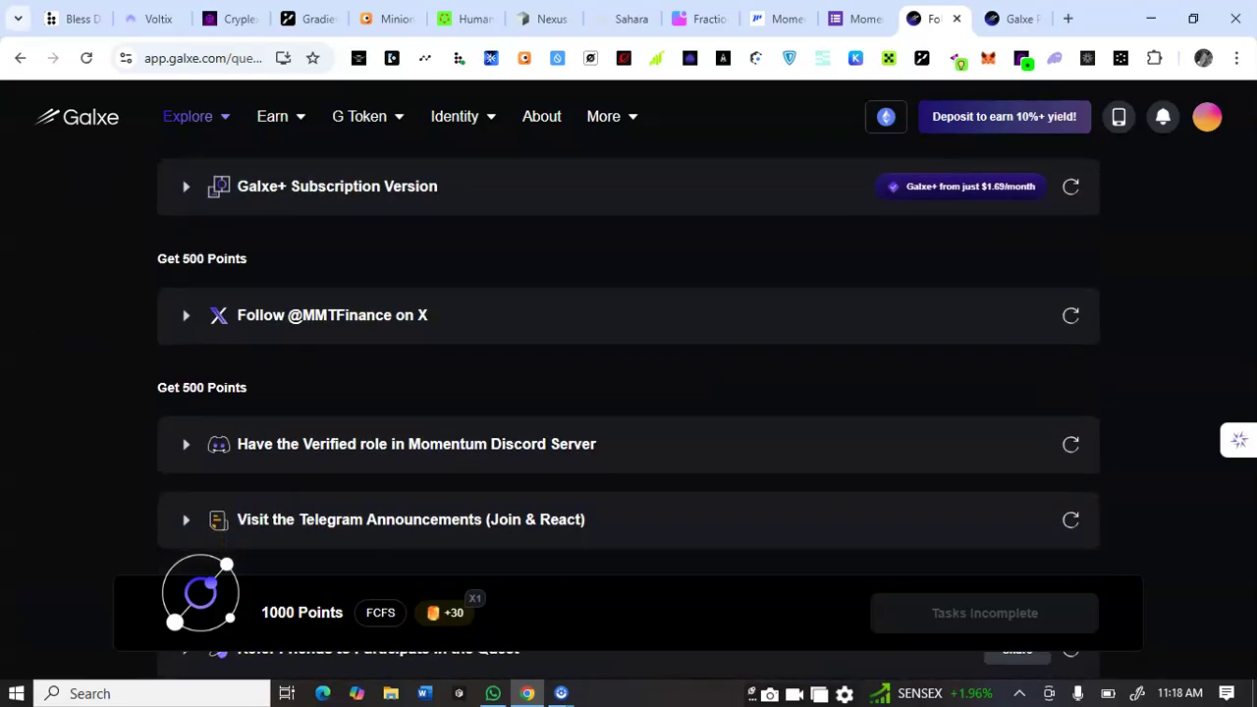
{"action": "scroll", "coordinate": [628, 408], "scroll_direction": "down", "scroll_amount": 1}
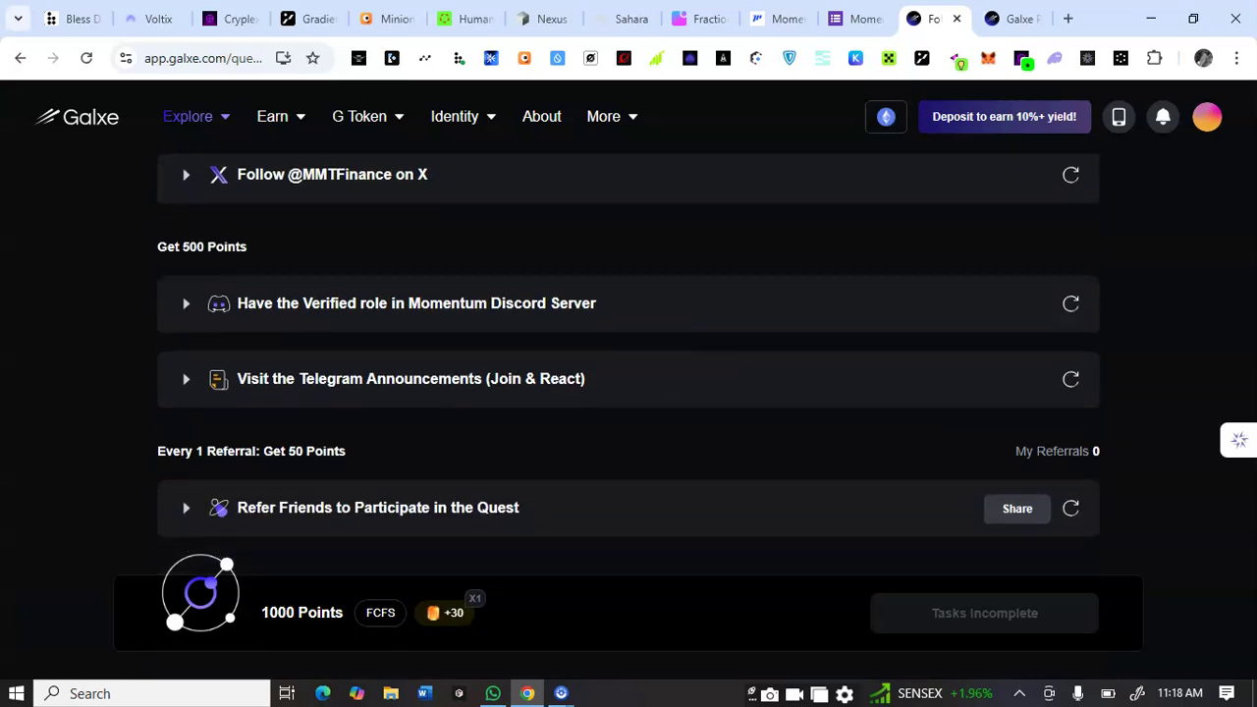
{"action": "scroll", "coordinate": [629, 408], "scroll_direction": "down", "scroll_amount": 1}
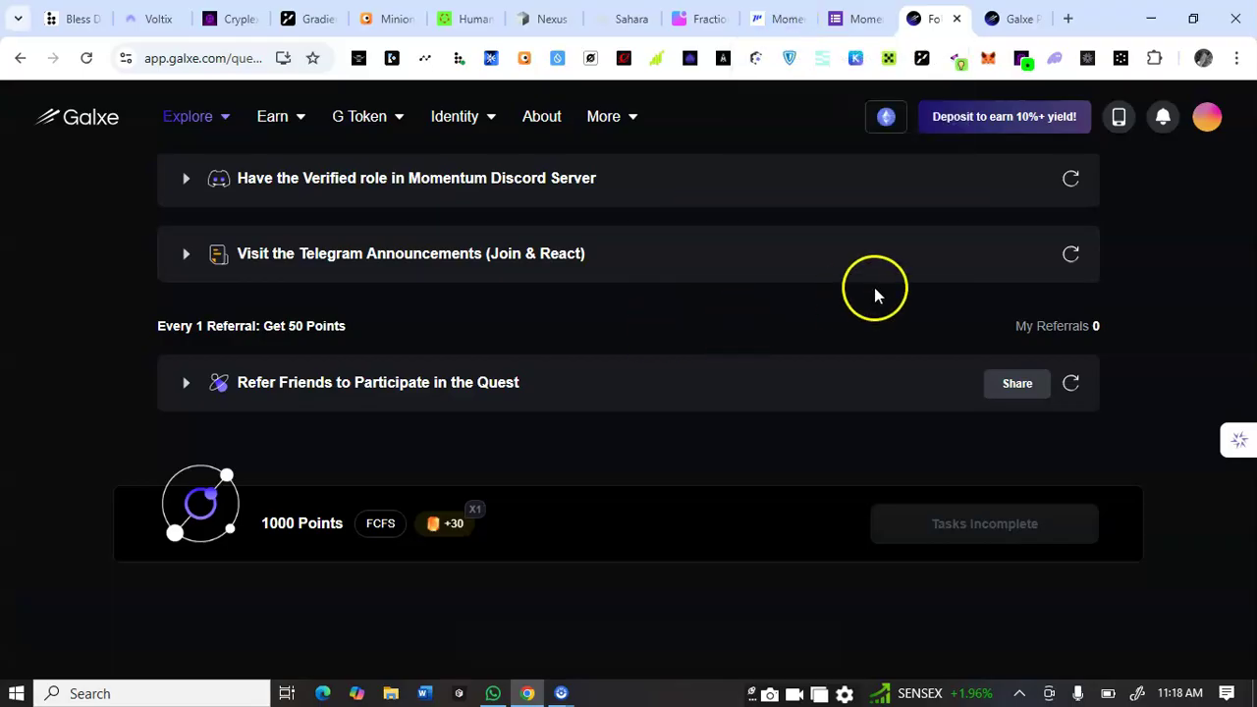
{"action": "scroll", "coordinate": [681, 350], "scroll_direction": "up", "scroll_amount": 1}
{"action": "scroll", "coordinate": [681, 350], "scroll_direction": "up", "scroll_amount": 6}
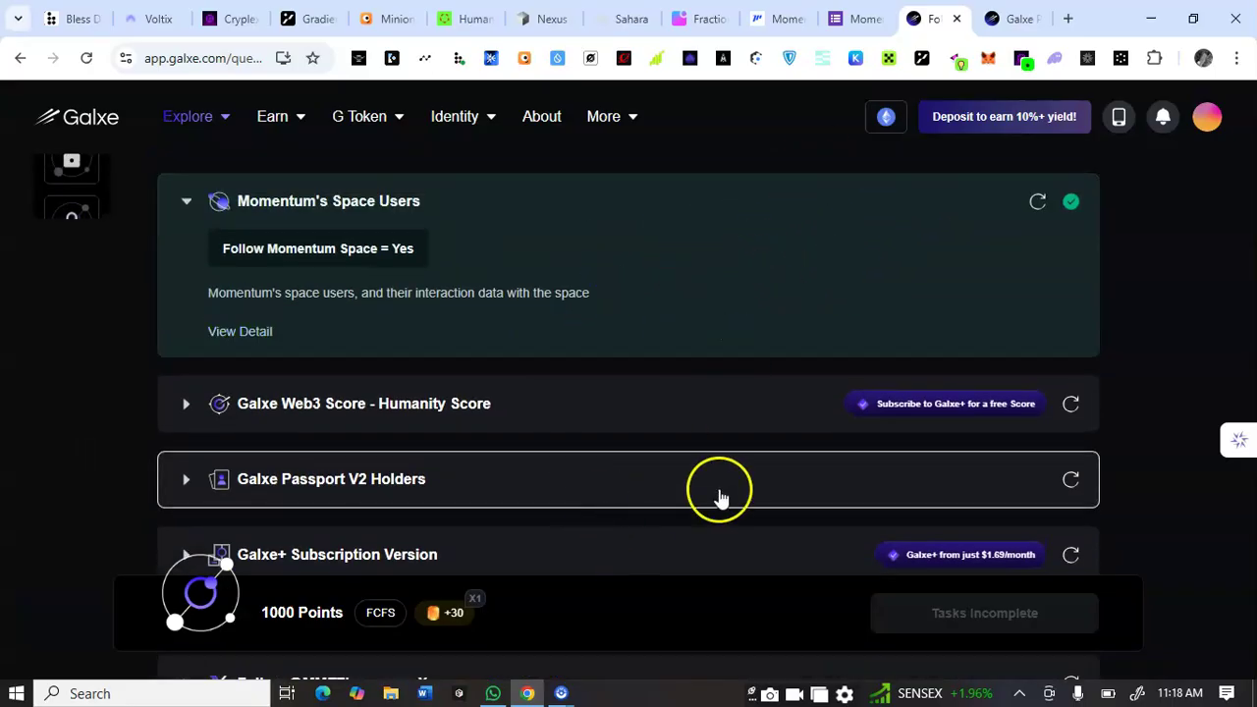
{"action": "scroll", "coordinate": [750, 496], "scroll_direction": "down", "scroll_amount": 2}
{"action": "scroll", "coordinate": [749, 496], "scroll_direction": "down", "scroll_amount": 1}
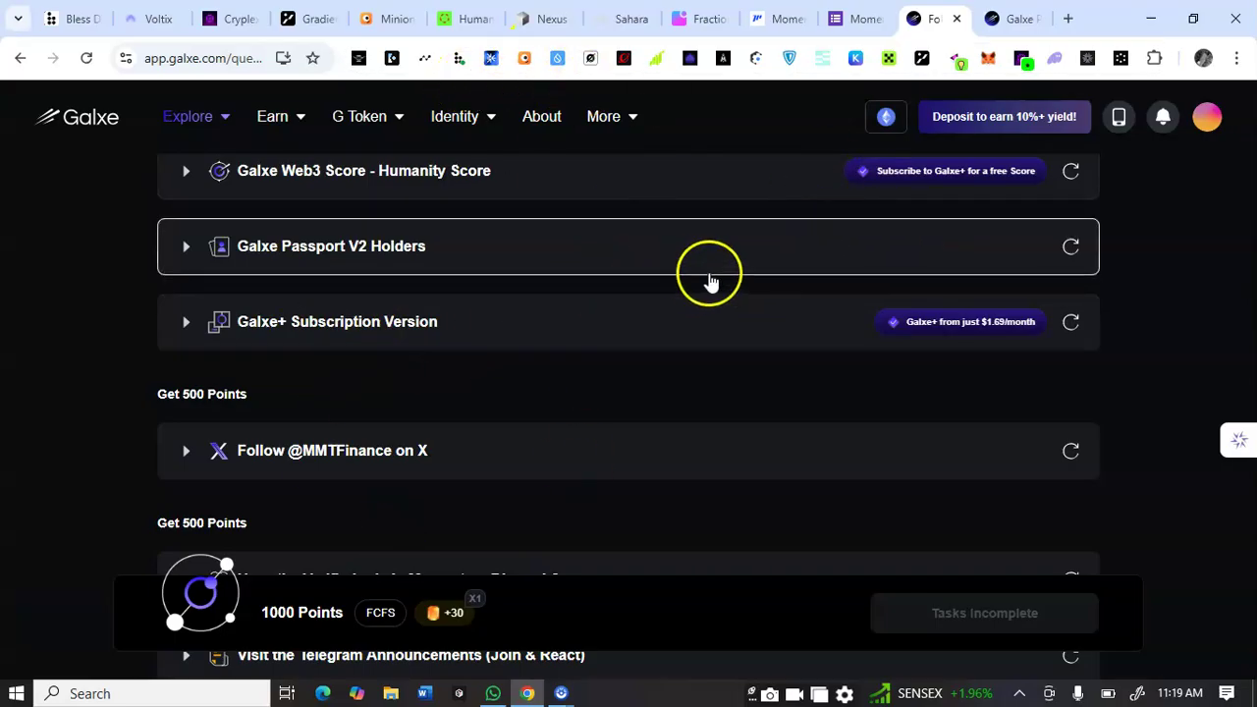
- Return to Momentum and open the Trade page's SUI-to-USDC swap form
{"action": "left_click", "coordinate": [783, 18]}
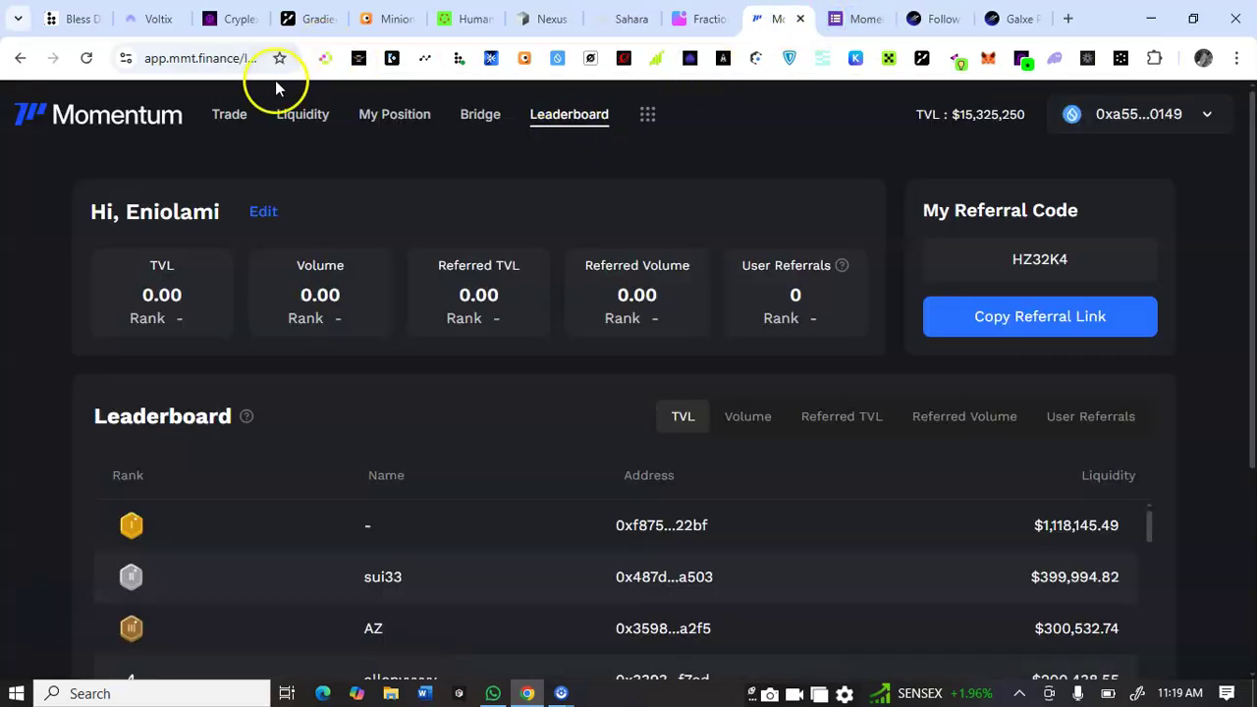
{"action": "left_click", "coordinate": [240, 122]}
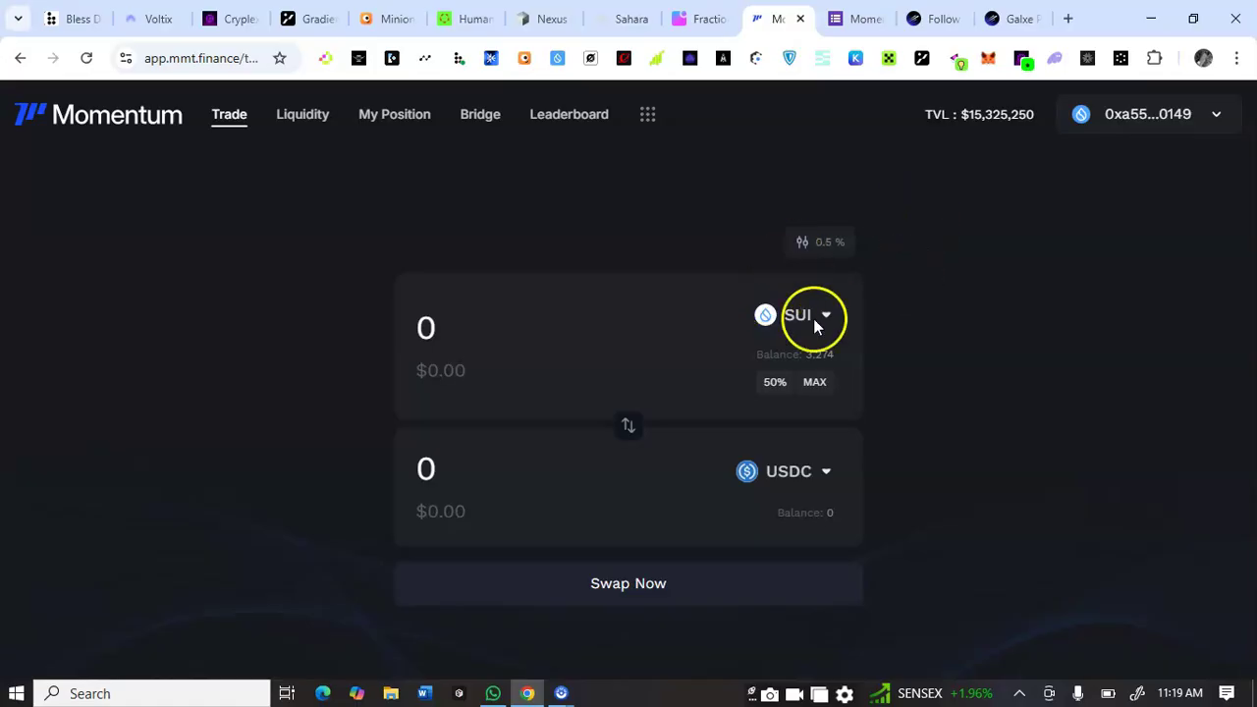
- Swap 1 SUI for about 2.085 USDC and approve the transaction in Sui Wallet
{"action": "left_click", "coordinate": [441, 346]}
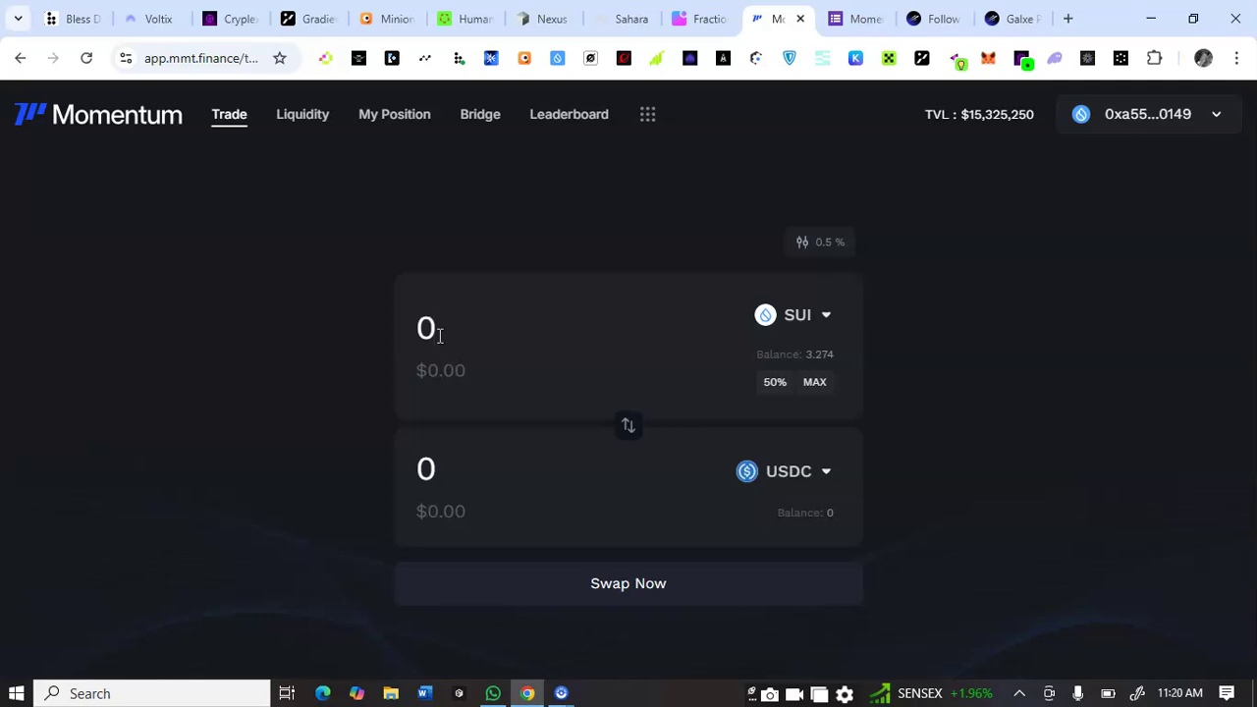
{"action": "key", "text": "BackSpace"}
{"action": "type", "text": "1"}
{"action": "scroll", "coordinate": [440, 336], "scroll_direction": "down", "scroll_amount": 1}
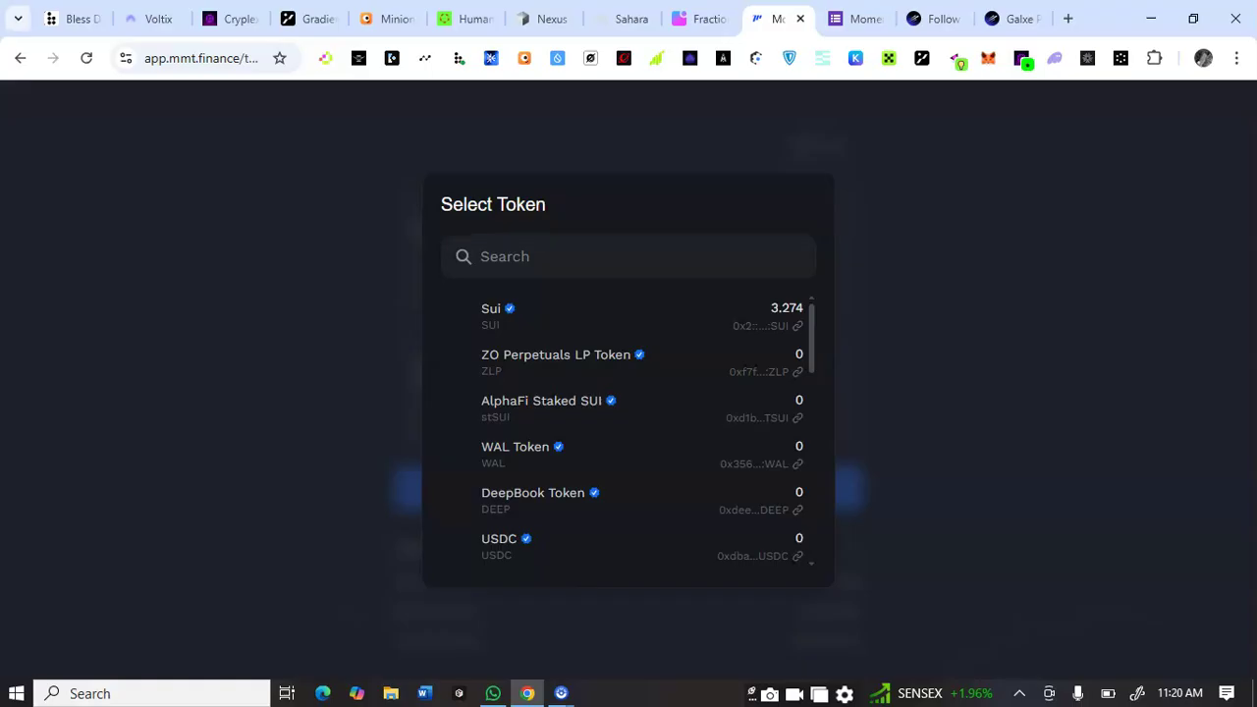
{"action": "key", "text": "Escape"}
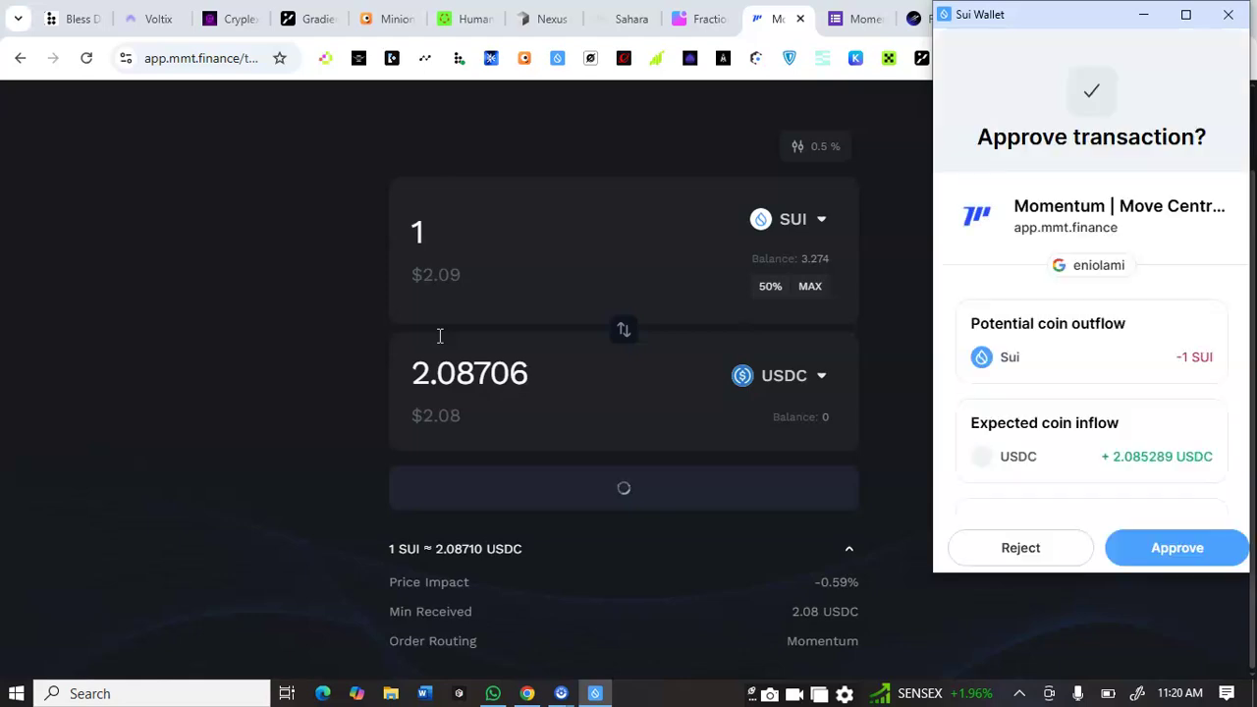
{"action": "left_click", "coordinate": [1171, 548]}
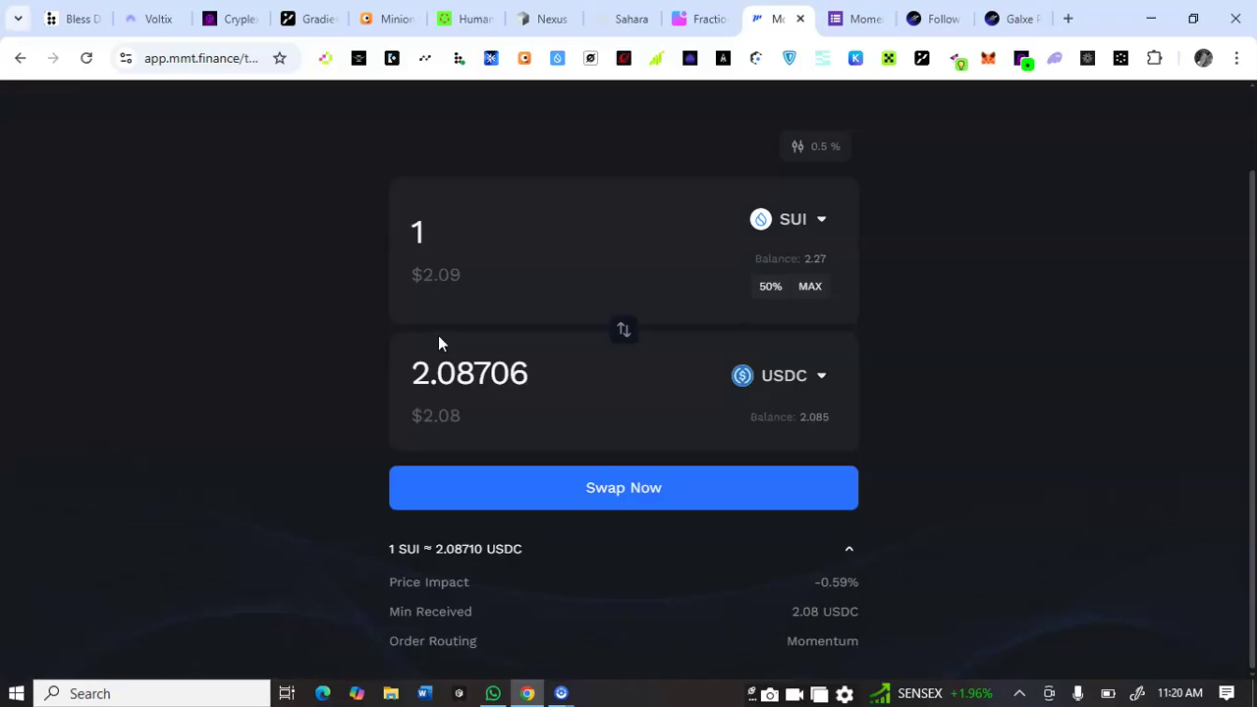
- Reverse the swap and submit the full 2.085278 USDC balance for about 0.996 SUI
{"action": "scroll", "coordinate": [438, 335], "scroll_direction": "up", "scroll_amount": 1}
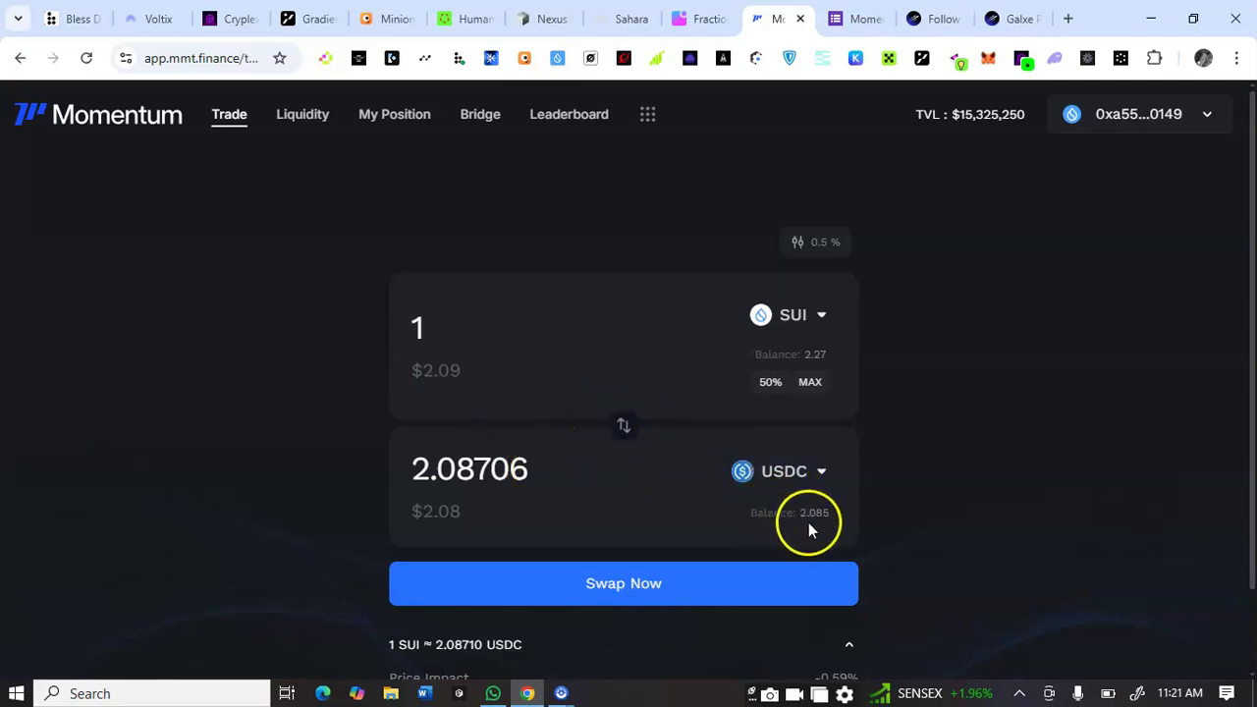
{"action": "left_click", "coordinate": [627, 430]}
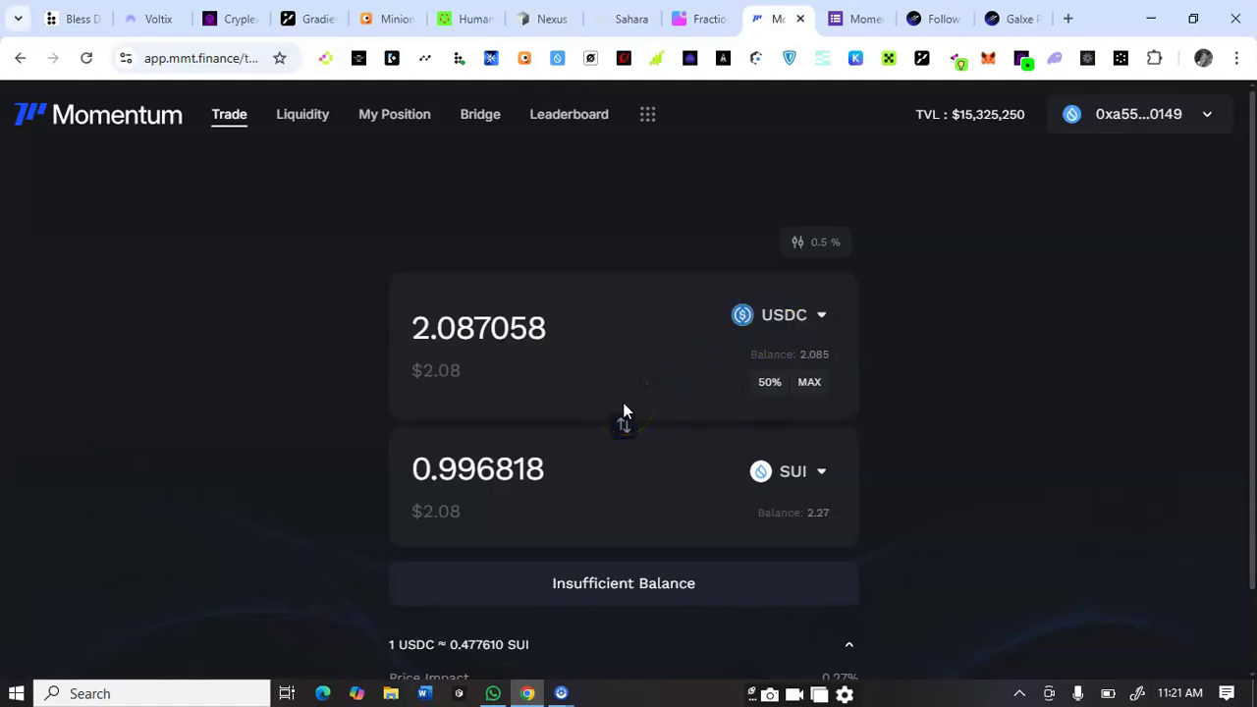
{"action": "left_click", "coordinate": [569, 415]}
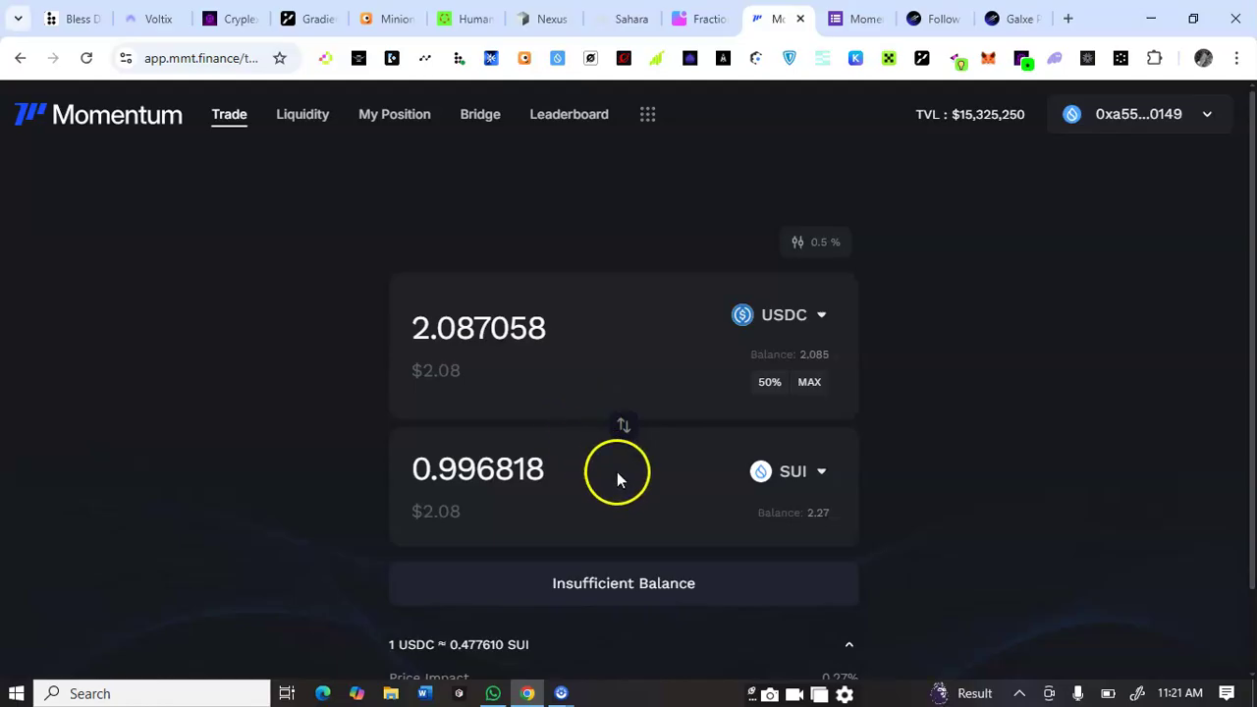
{"action": "left_click", "coordinate": [810, 383]}
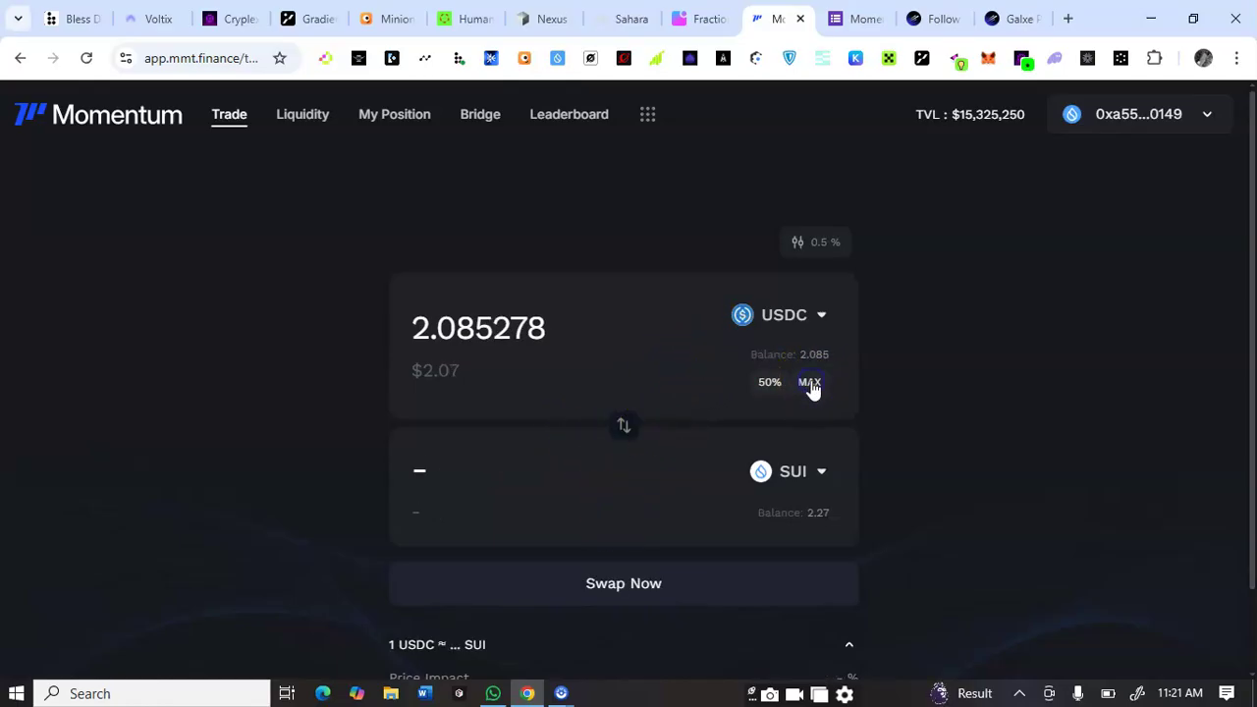
{"action": "scroll", "coordinate": [811, 389], "scroll_direction": "down", "scroll_amount": 1}
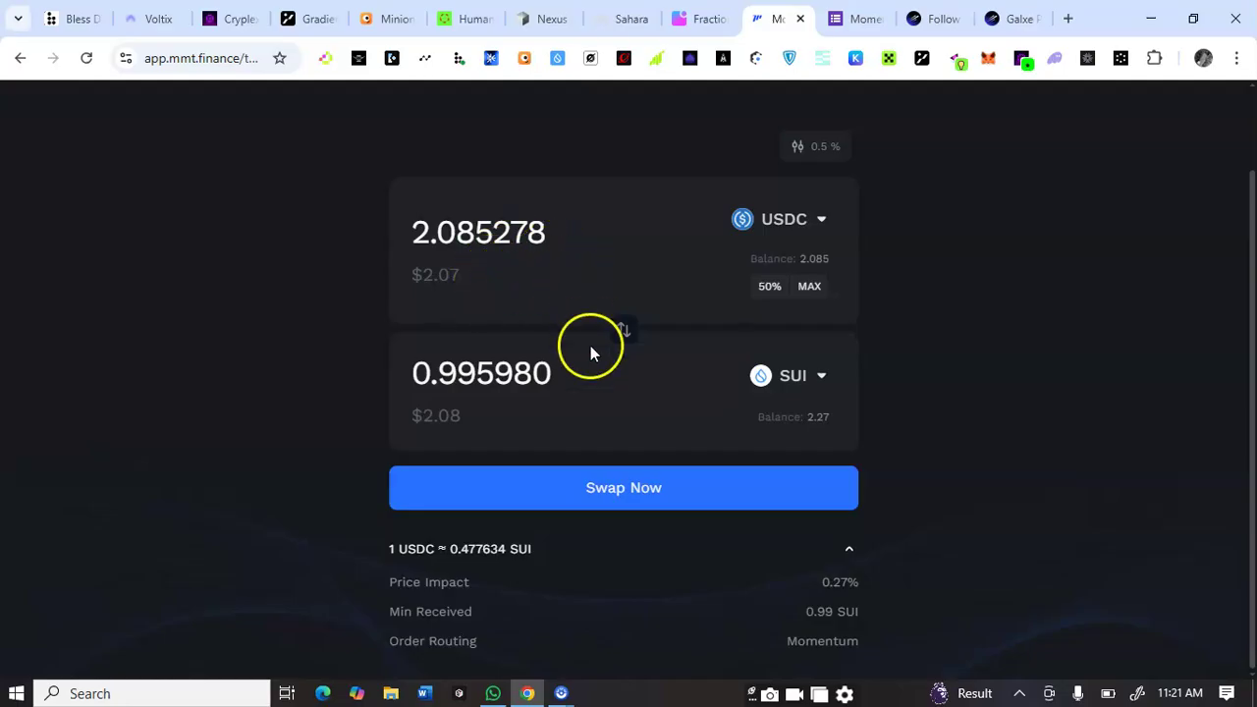
{"action": "left_click", "coordinate": [613, 496]}
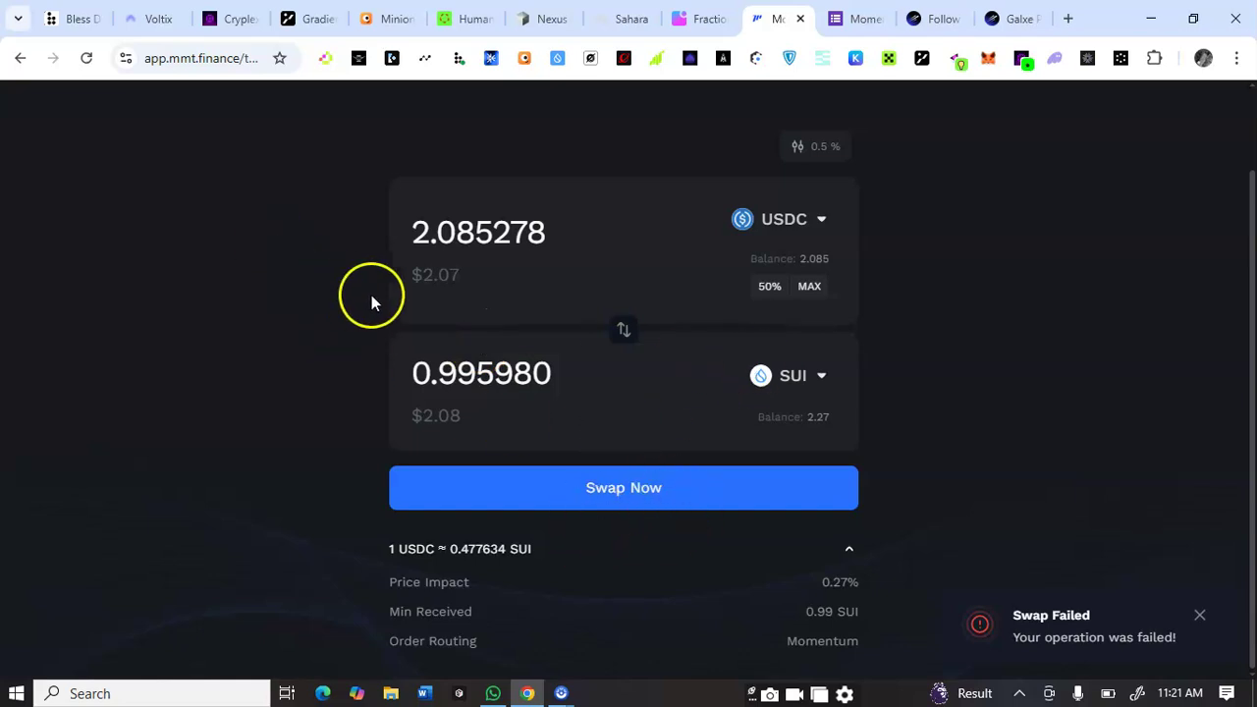
- After reloading, swap the full USDC balance back to SUI, then browse the liquidity pools
{"action": "left_click", "coordinate": [86, 59]}
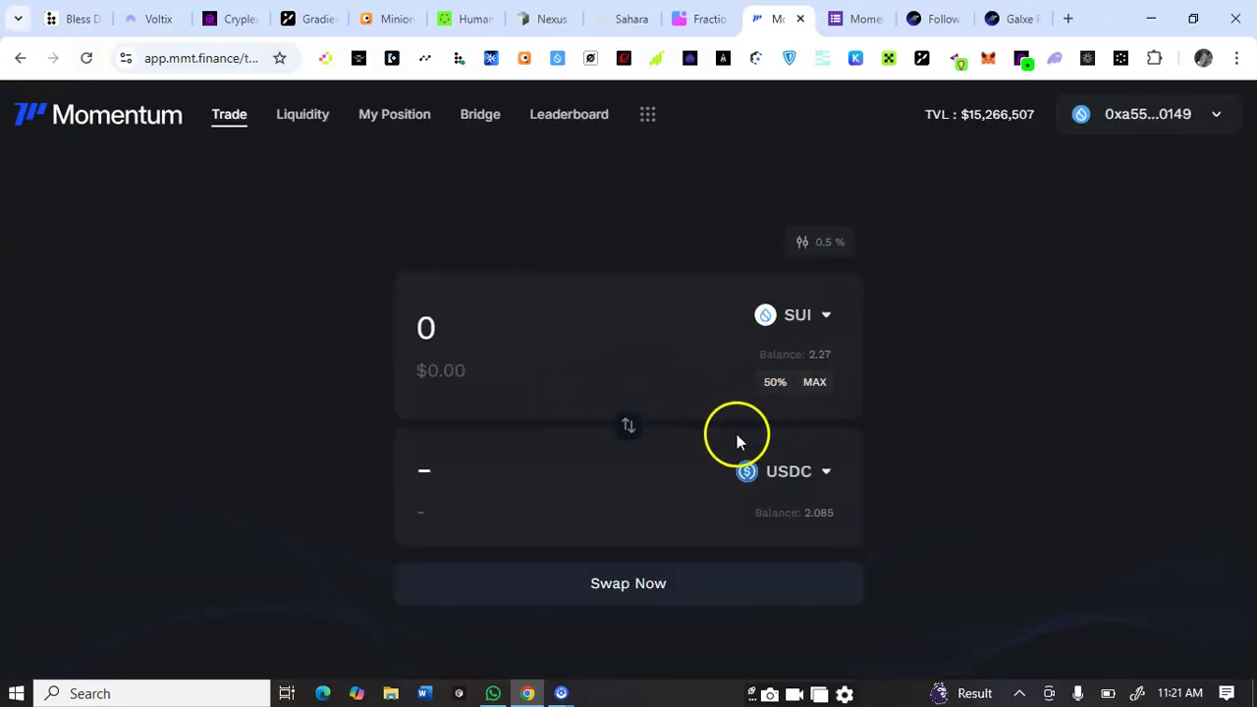
{"action": "left_click", "coordinate": [629, 426]}
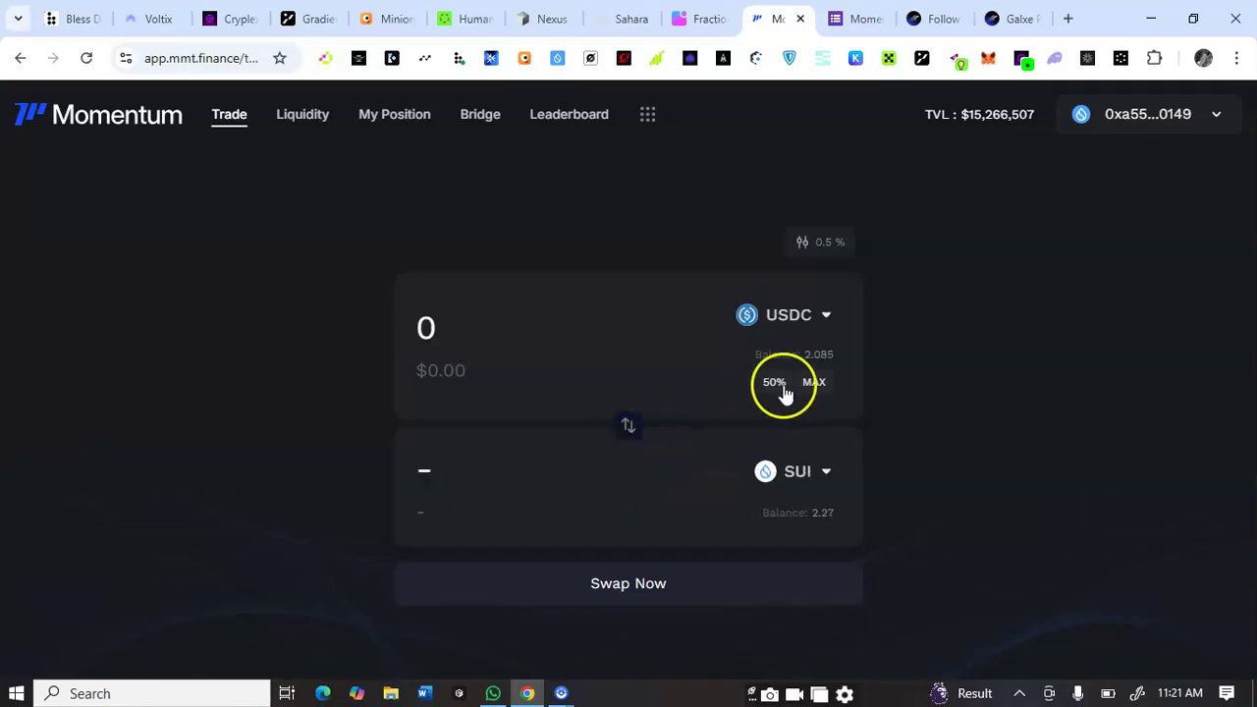
{"action": "left_click", "coordinate": [809, 389]}
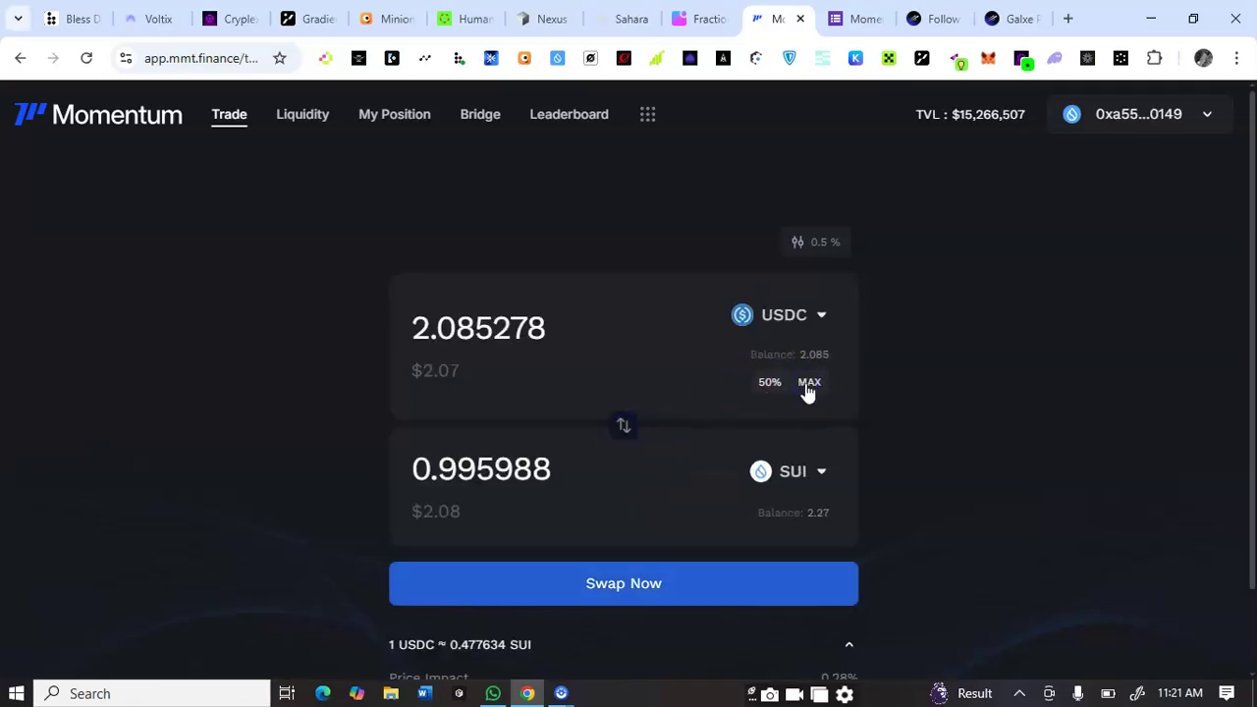
{"action": "left_click", "coordinate": [598, 595]}
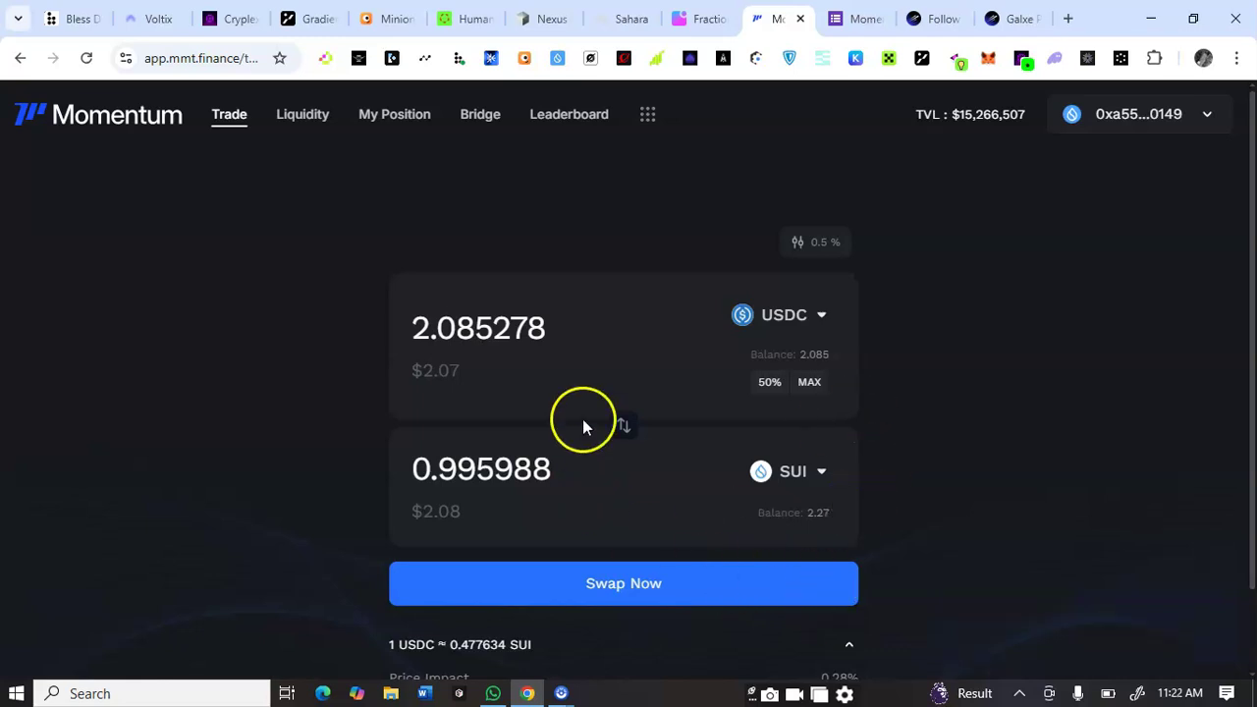
{"action": "left_click", "coordinate": [305, 116]}
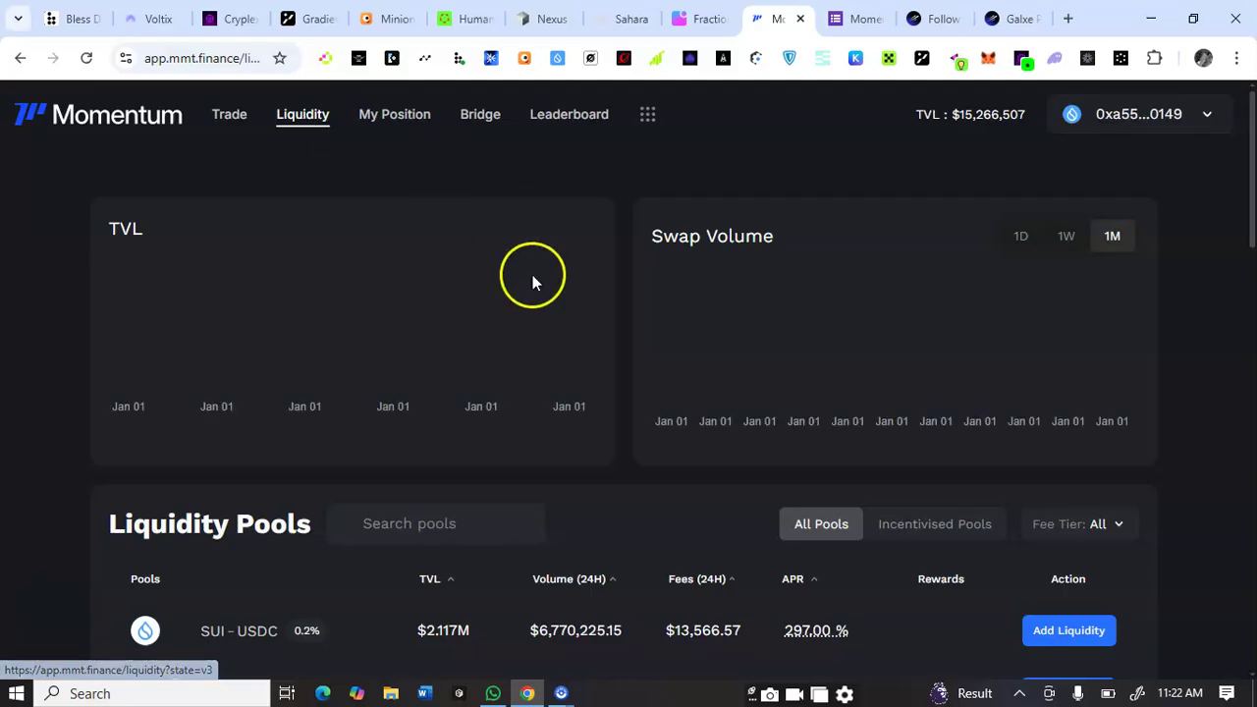
{"action": "scroll", "coordinate": [738, 395], "scroll_direction": "down", "scroll_amount": 2}
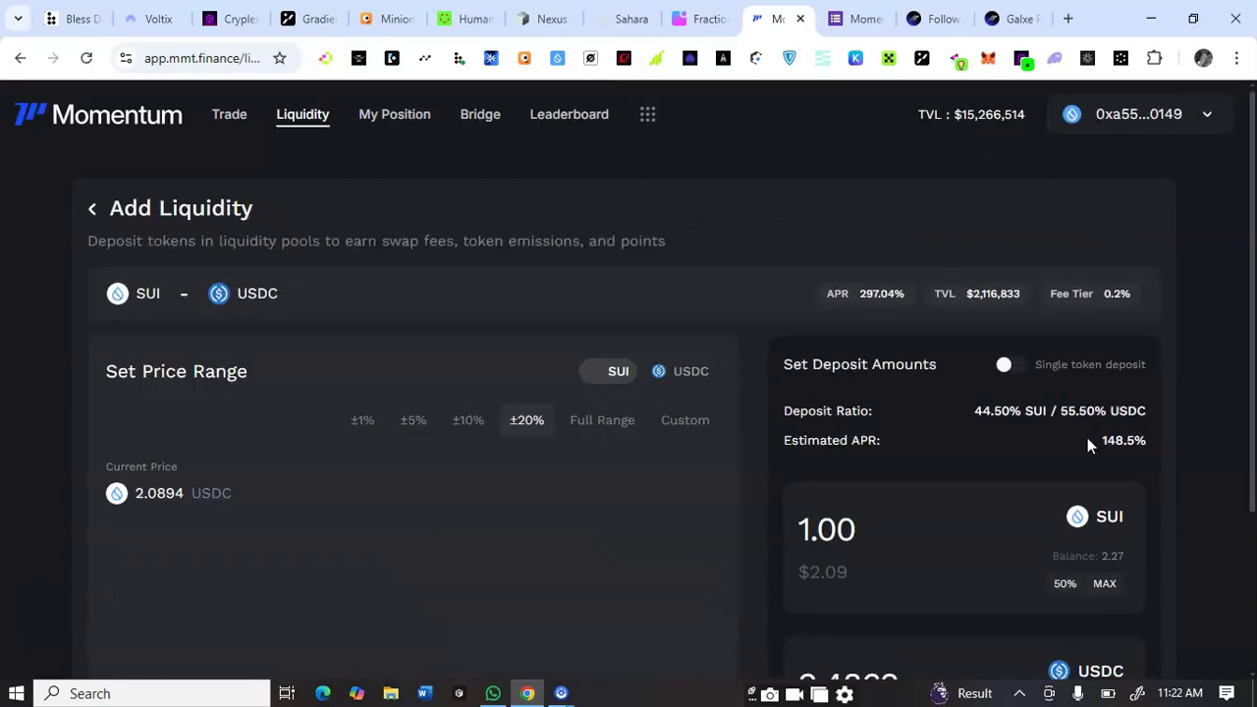
- Scroll to the SUI-USDC deposit form and enter 1 as the SUI amount
{"action": "scroll", "coordinate": [1088, 438], "scroll_direction": "down", "scroll_amount": 1}
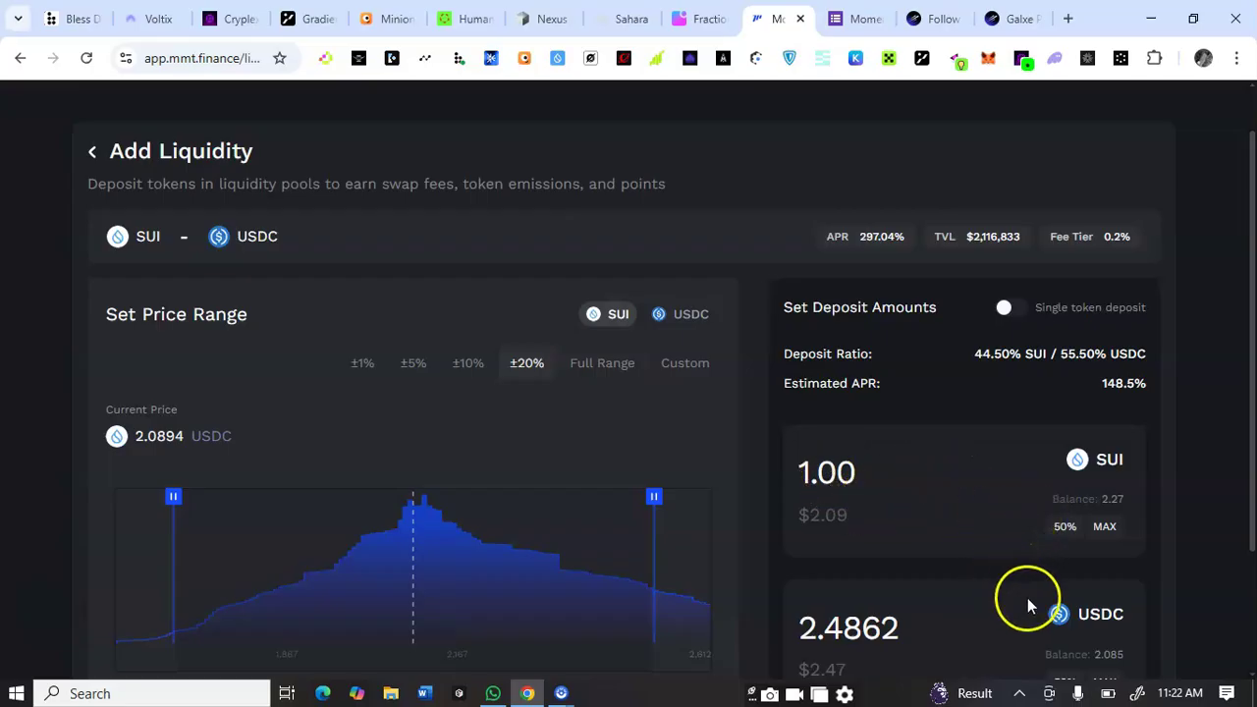
{"action": "scroll", "coordinate": [1080, 501], "scroll_direction": "down", "scroll_amount": 1}
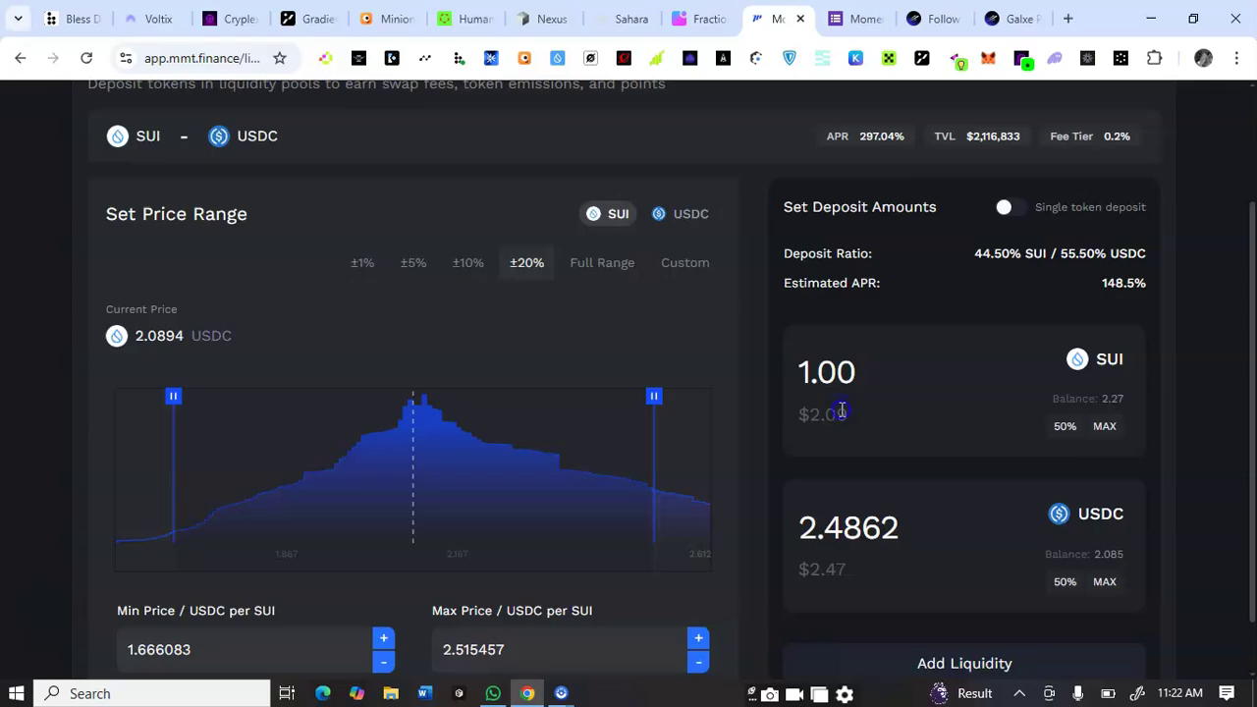
{"action": "left_click", "coordinate": [858, 364]}
{"action": "type", "text": "1"}
{"action": "key", "text": "BackSpace"}
{"action": "key", "text": "BackSpace"}
{"action": "key", "text": "BackSpace"}
{"action": "key", "text": "BackSpace"}
{"action": "key", "text": "BackSpace"}
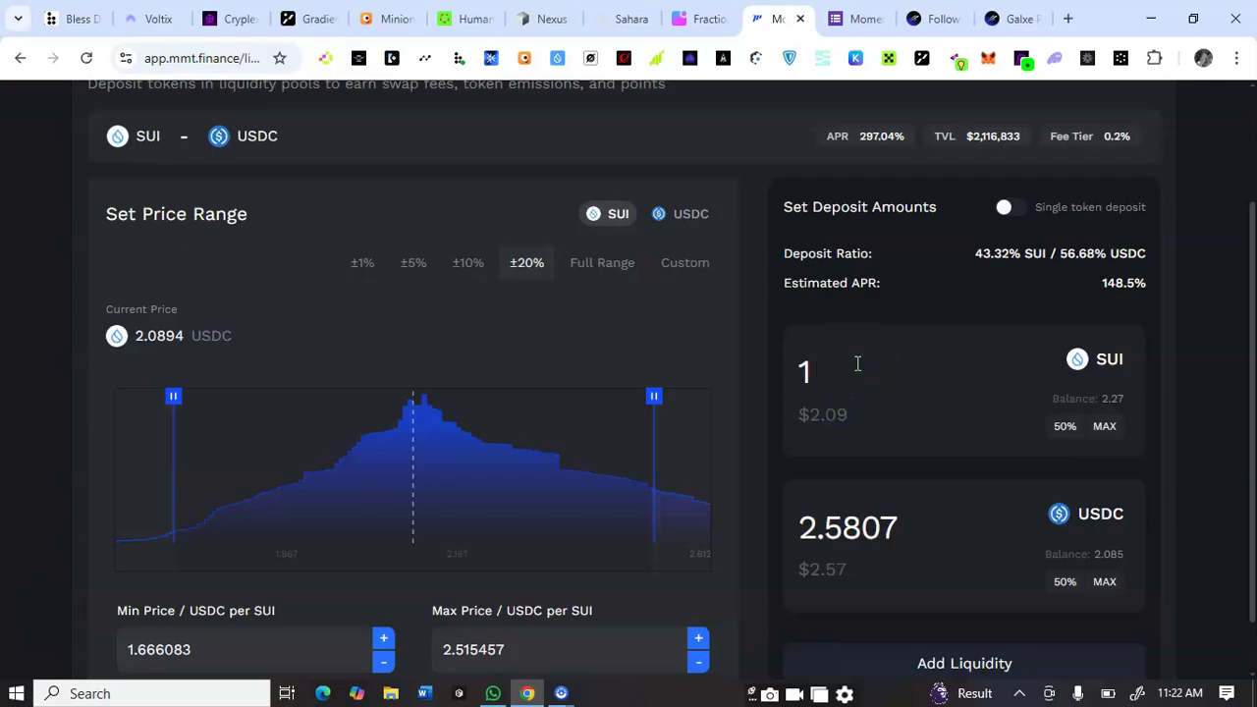
{"action": "type", "text": "1"}
- Paste the full SUI balance, then trim it back to 1 SUI paired with 2.5807 USDC
{"action": "scroll", "coordinate": [857, 363], "scroll_direction": "down", "scroll_amount": 1}
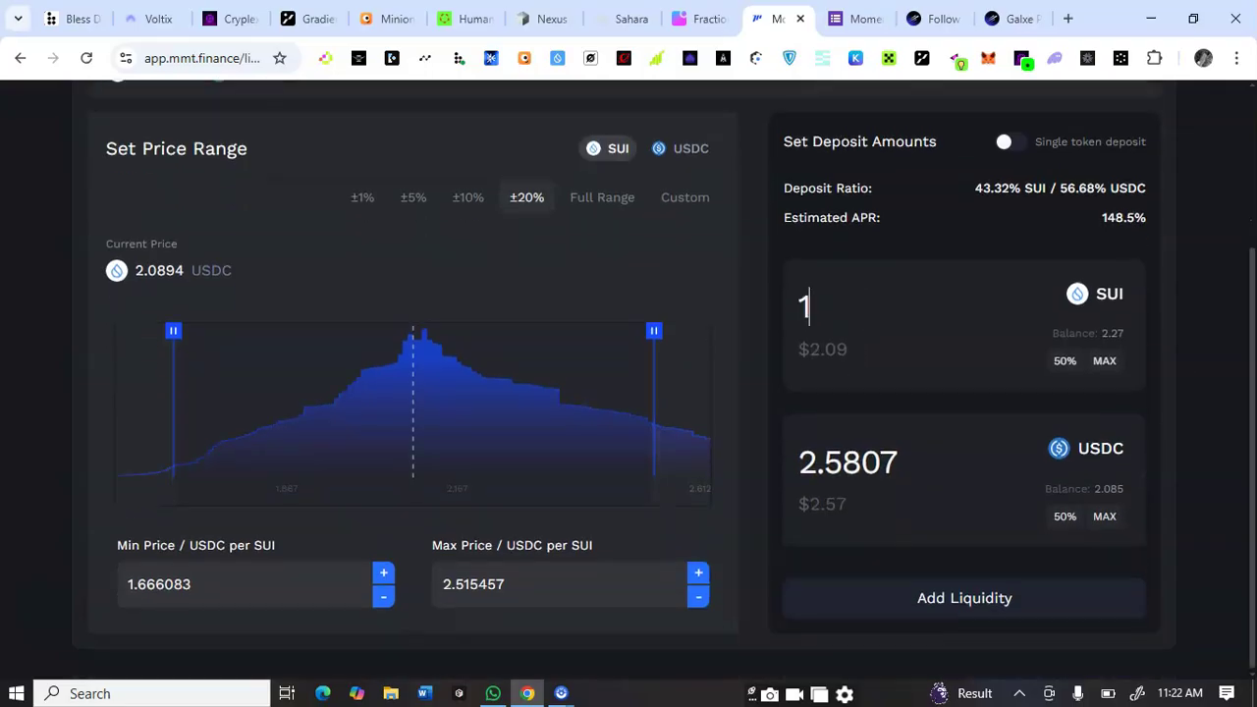
{"action": "scroll", "coordinate": [629, 393], "scroll_direction": "up", "scroll_amount": 3}
{"action": "scroll", "coordinate": [629, 393], "scroll_direction": "down", "scroll_amount": 3}
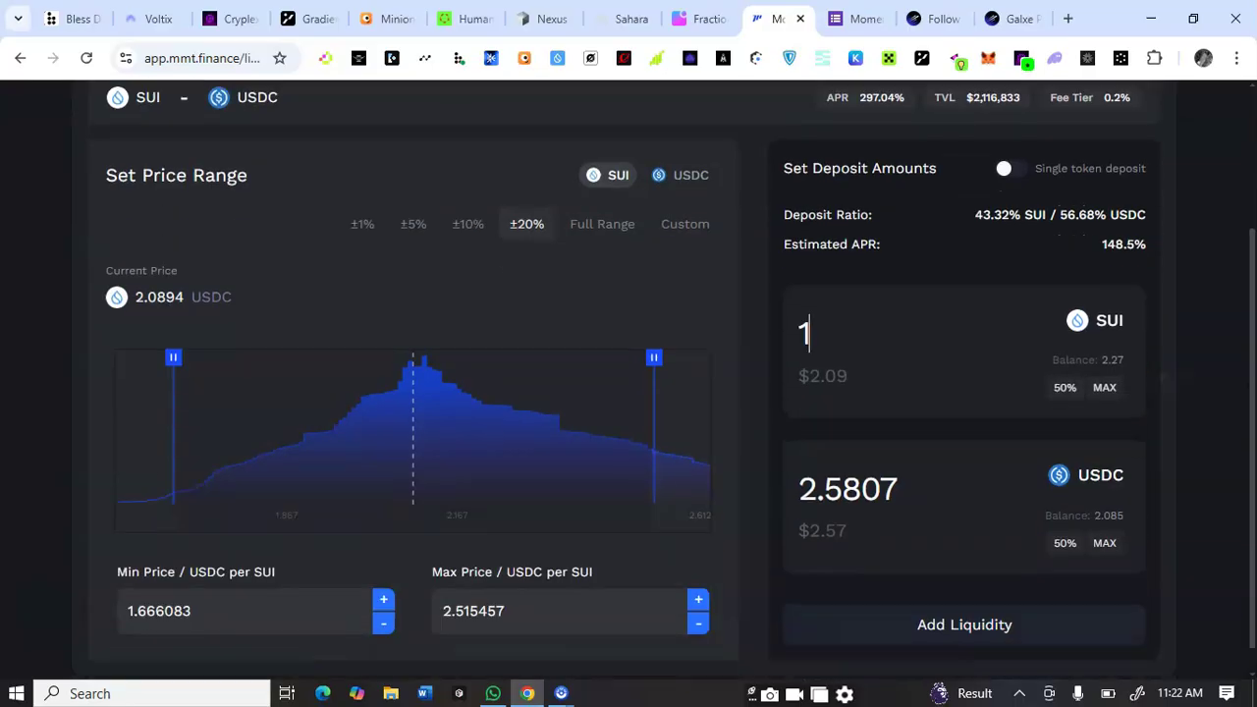
{"action": "scroll", "coordinate": [858, 363], "scroll_direction": "down", "scroll_amount": 1}
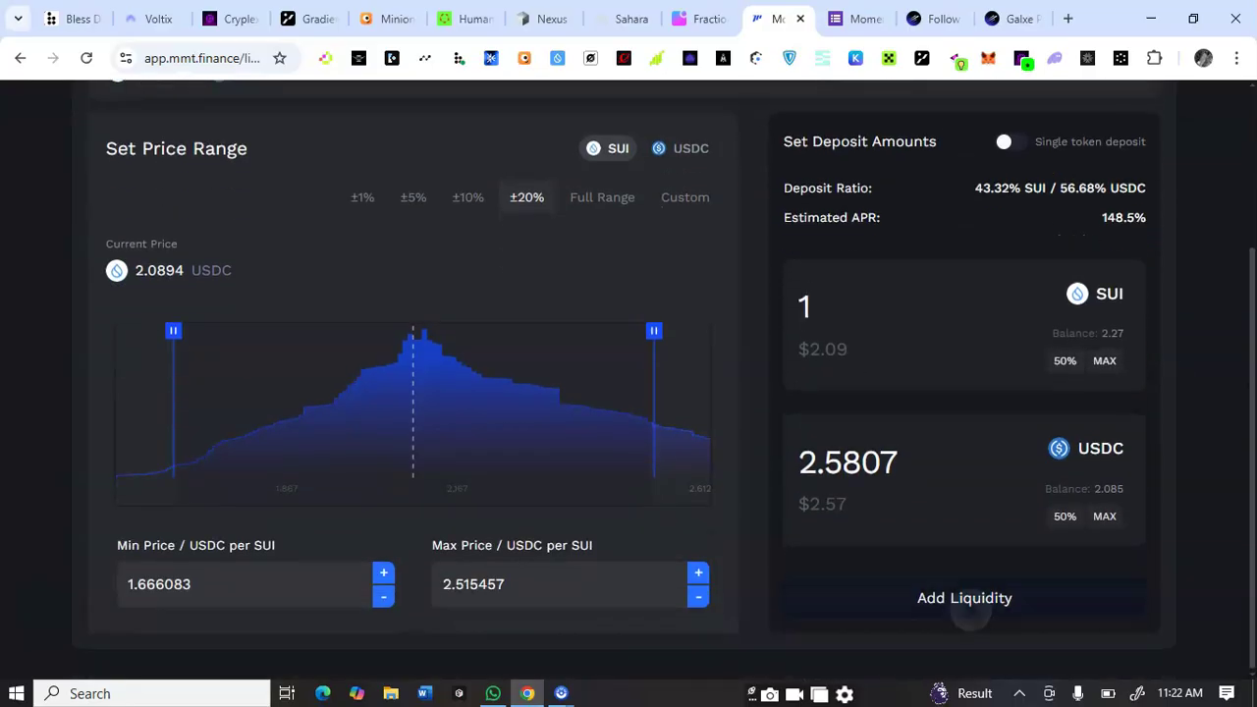
{"action": "key", "text": "ctrl+a"}
{"action": "type", "text": "2.269982175"}
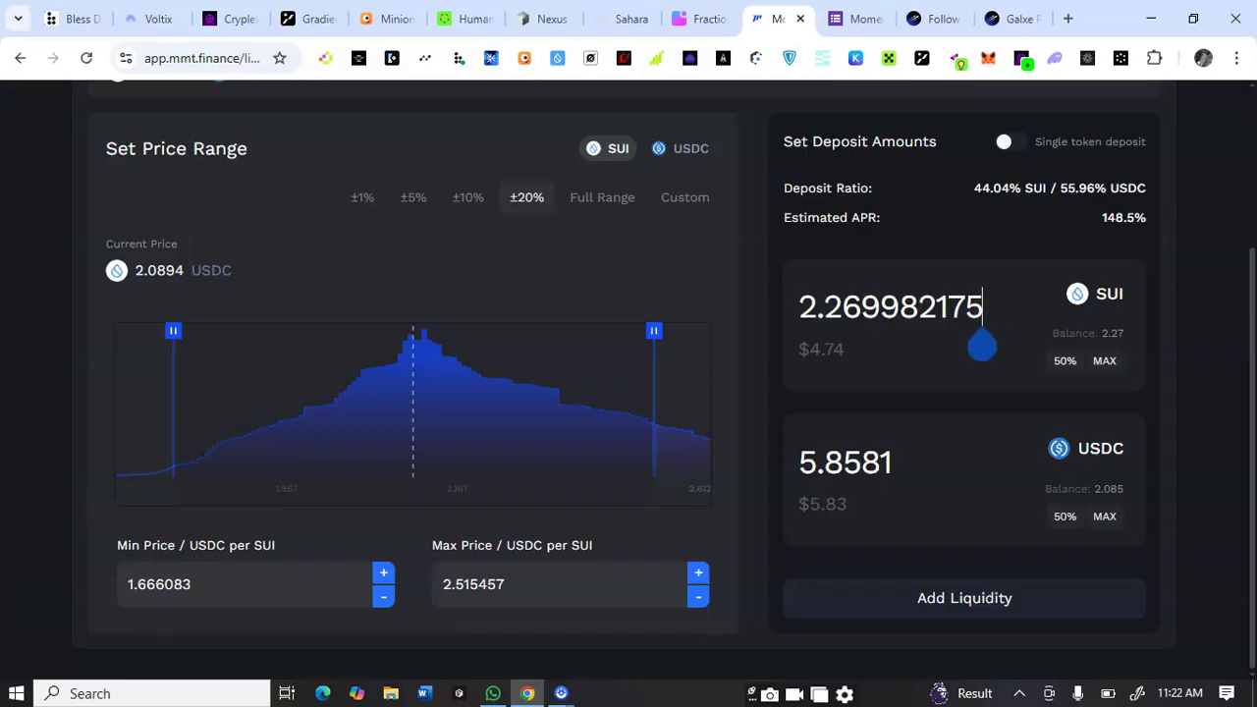
{"action": "key", "text": "BackSpace"}
{"action": "key", "text": "BackSpace"}
{"action": "key", "text": "BackSpace"}
{"action": "key", "text": "BackSpace"}
{"action": "key", "text": "BackSpace"}
{"action": "key", "text": "BackSpace"}
{"action": "key", "text": "BackSpace"}
{"action": "key", "text": "BackSpace"}
{"action": "key", "text": "BackSpace"}
{"action": "key", "text": "BackSpace"}
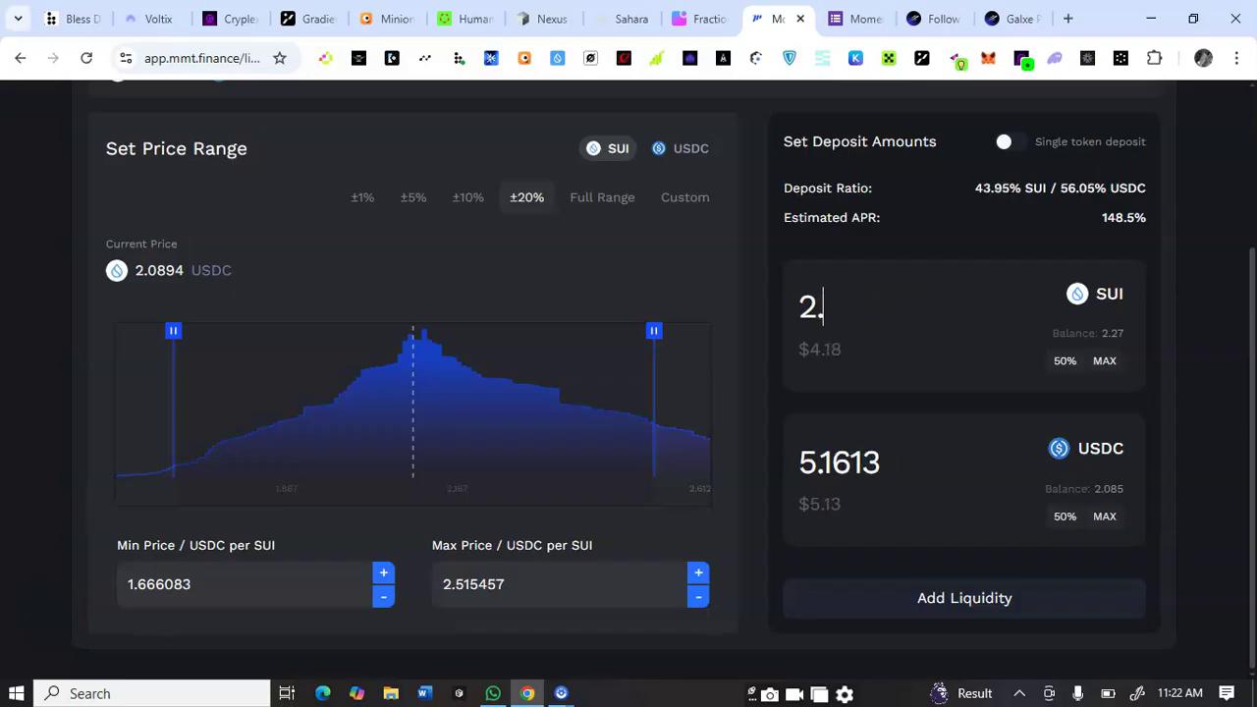
{"action": "key", "text": "BackSpace"}
{"action": "type", "text": "1"}
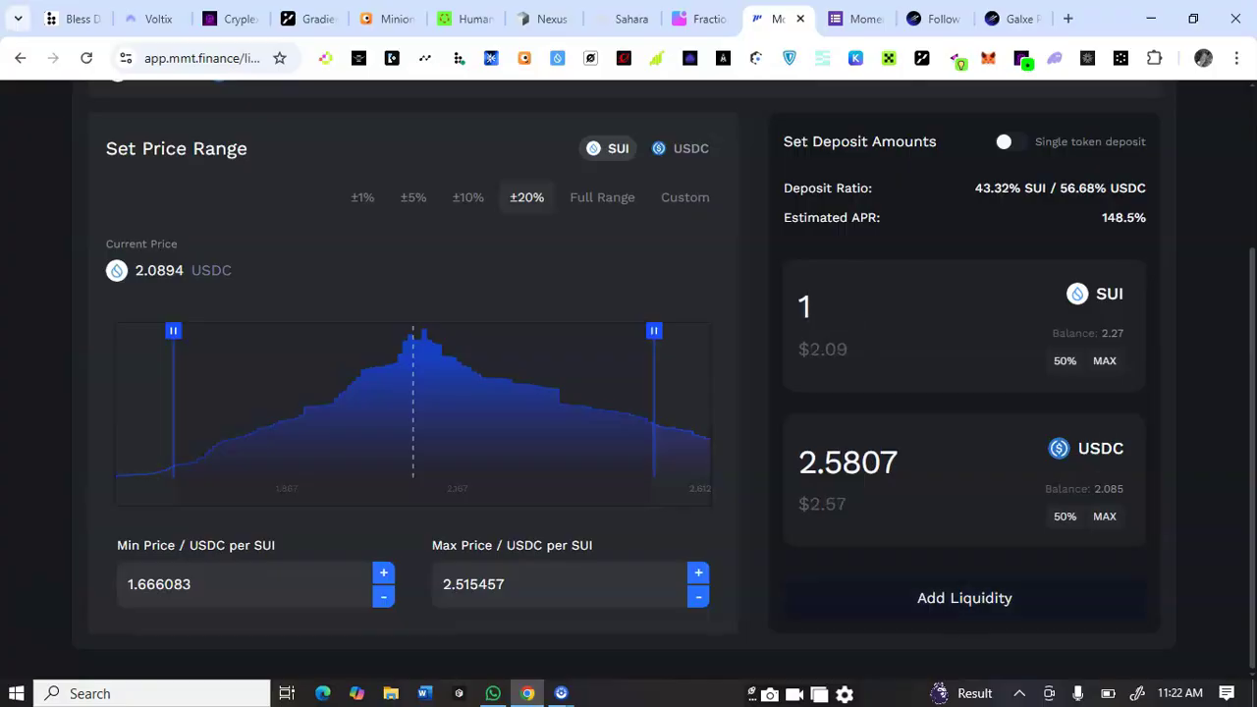
- Try MAX on SUI and USDC, retype 1 SUI, then cap the deposit at the full USDC balance
{"action": "left_click", "coordinate": [1105, 362]}
{"action": "left_click", "coordinate": [1105, 516]}
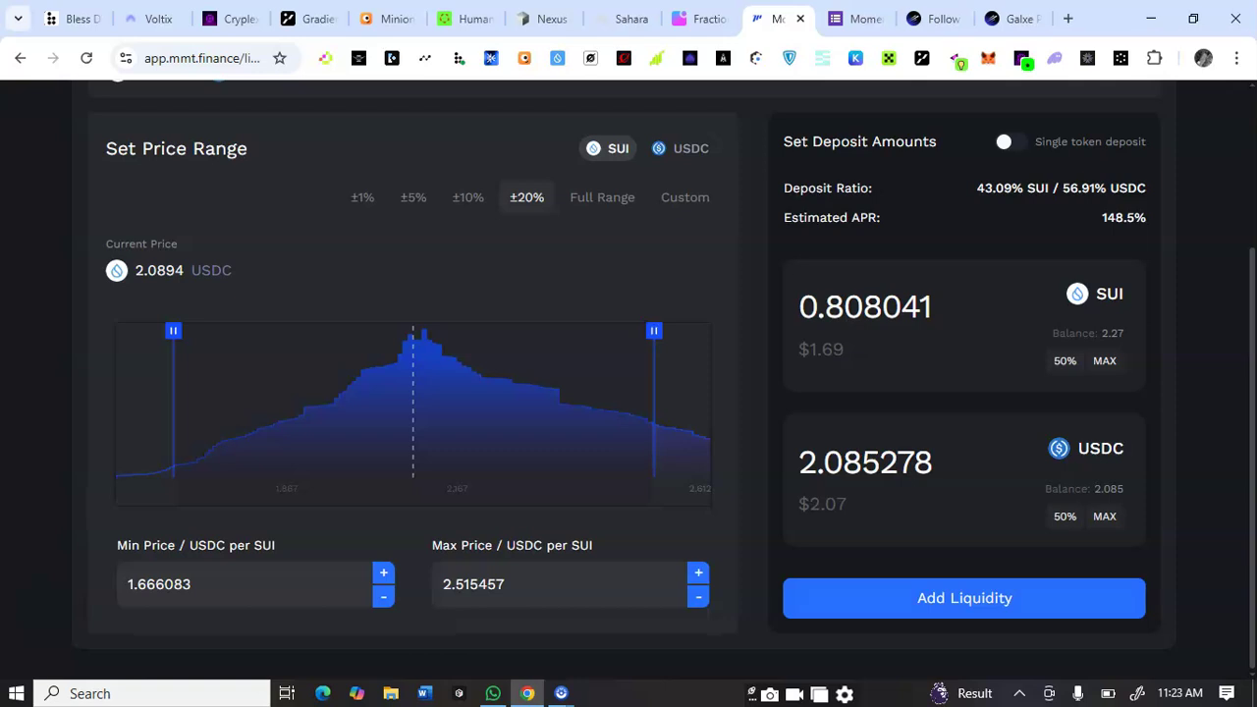
{"action": "left_click", "coordinate": [930, 345]}
{"action": "left_click", "coordinate": [951, 306]}
{"action": "key", "text": "BackSpace"}
{"action": "key", "text": "BackSpace"}
{"action": "key", "text": "BackSpace"}
{"action": "key", "text": "BackSpace"}
{"action": "key", "text": "BackSpace"}
{"action": "key", "text": "BackSpace"}
{"action": "key", "text": "BackSpace"}
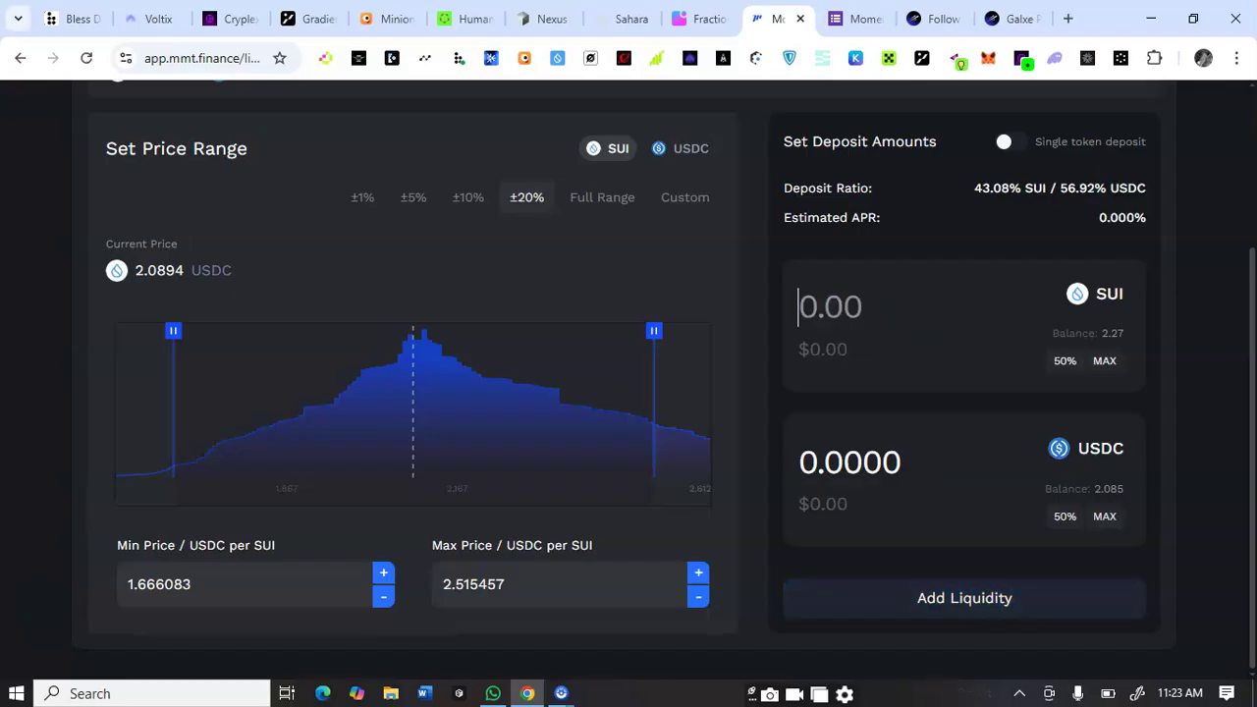
{"action": "type", "text": "1"}
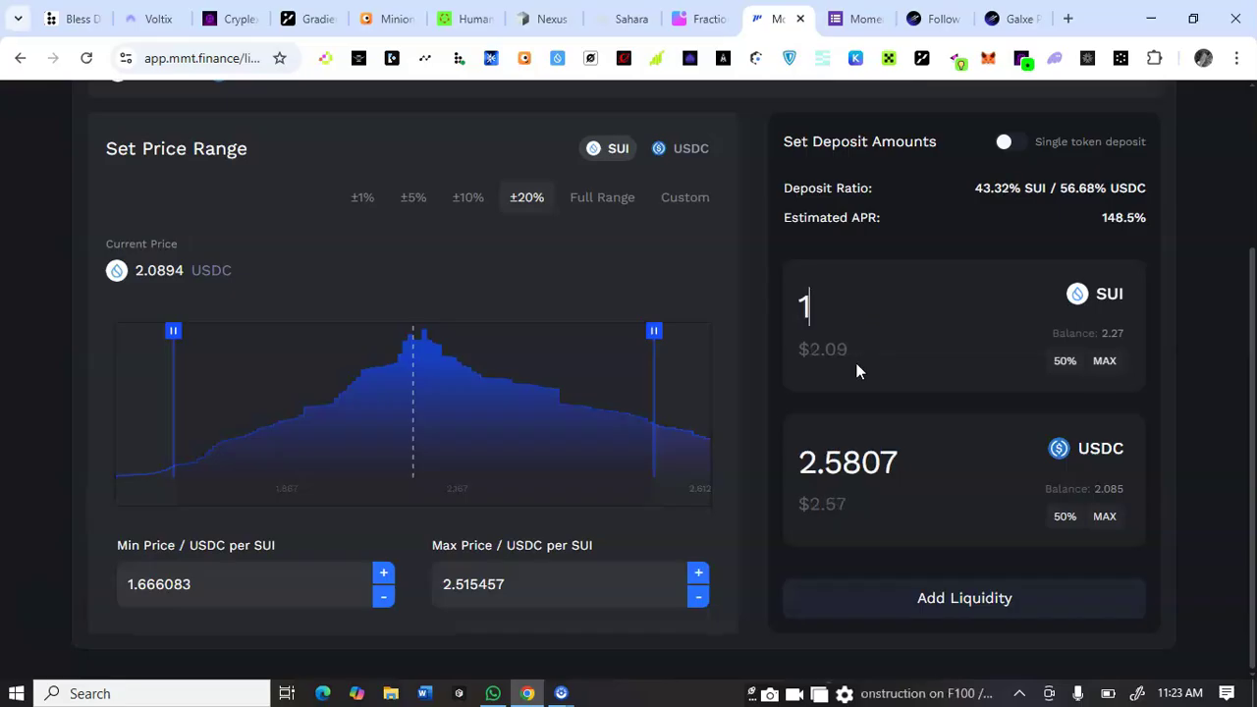
{"action": "left_click", "coordinate": [1104, 516]}
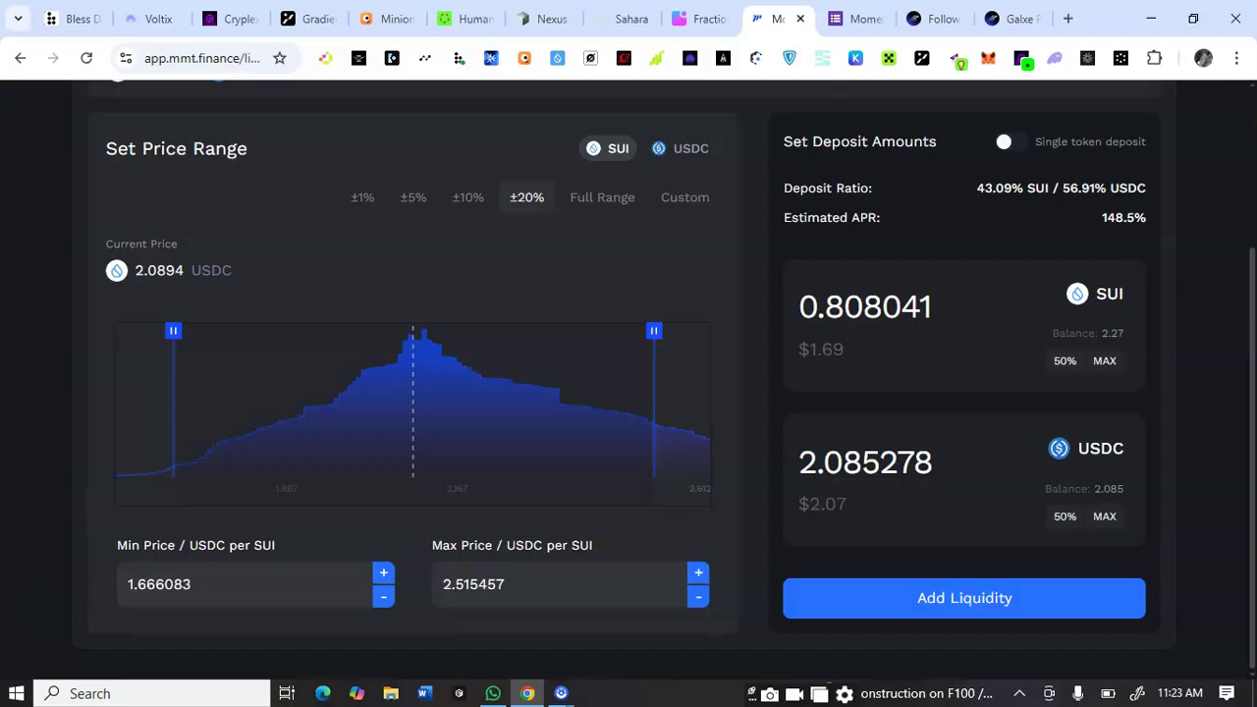
- Erase the SUI deposit amount down to '0.', clearing both amounts
{"action": "left_click", "coordinate": [930, 344]}
{"action": "key", "text": "BackSpace"}
{"action": "key", "text": "BackSpace"}
{"action": "key", "text": "BackSpace"}
{"action": "key", "text": "BackSpace"}
{"action": "key", "text": "BackSpace"}
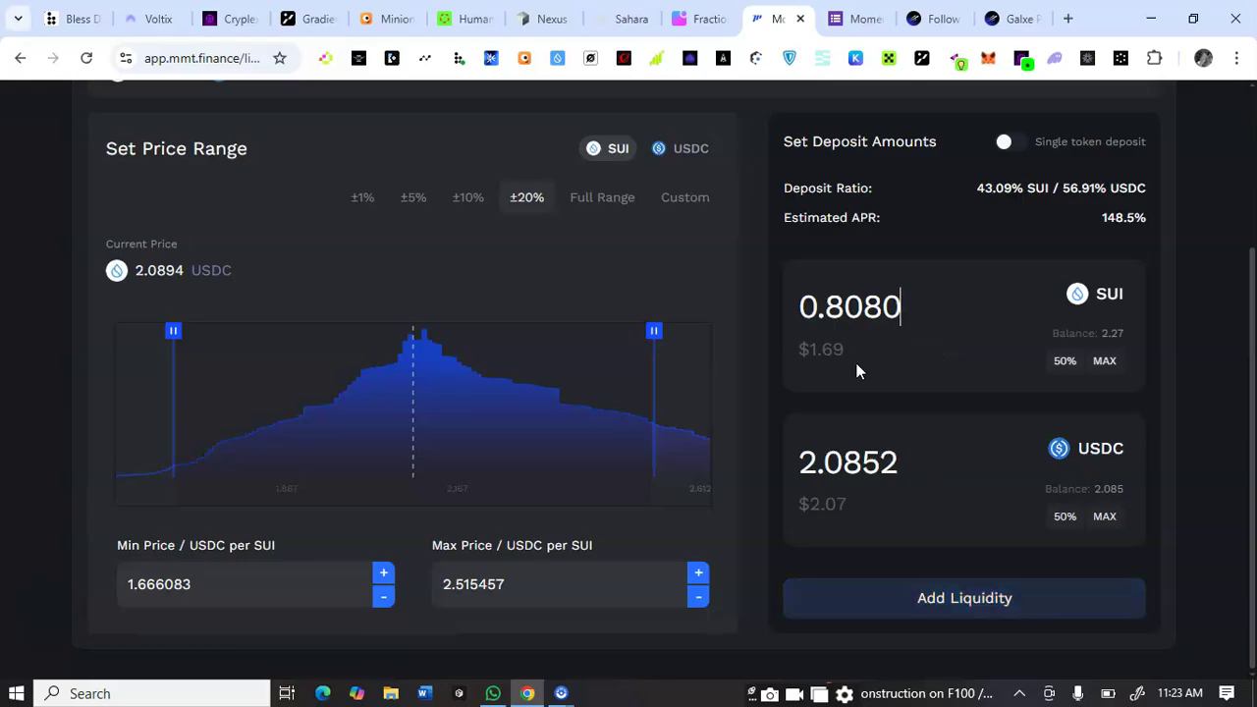
{"action": "key", "text": "BackSpace"}
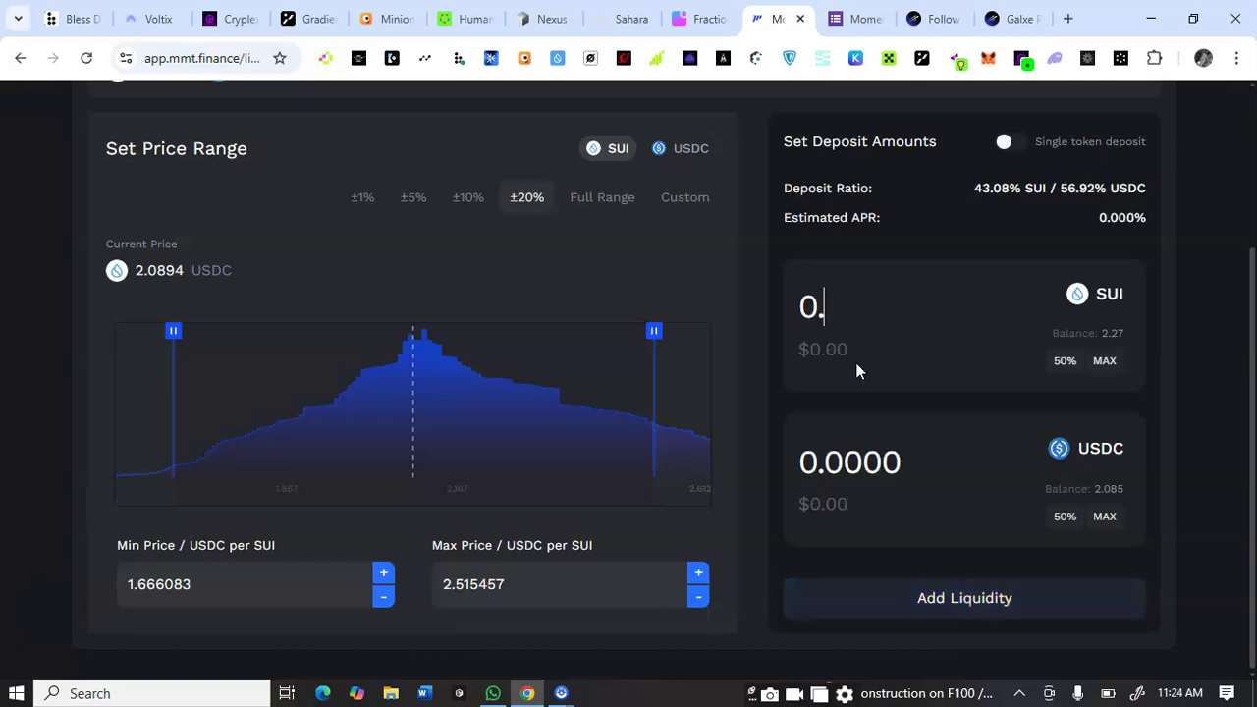
- Enter 0.10 SUI (0.2581 USDC) and approve the ±20% range deposit in Sui Wallet
{"action": "type", "text": "10"}
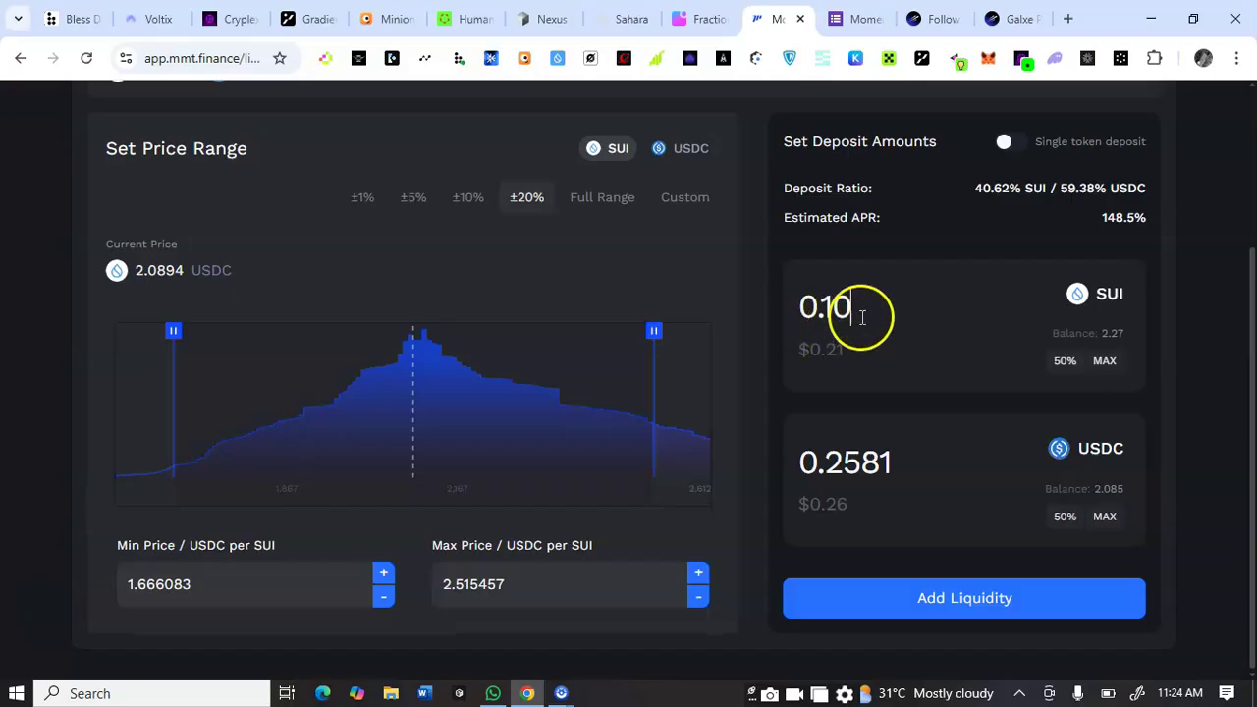
{"action": "left_click", "coordinate": [964, 597]}
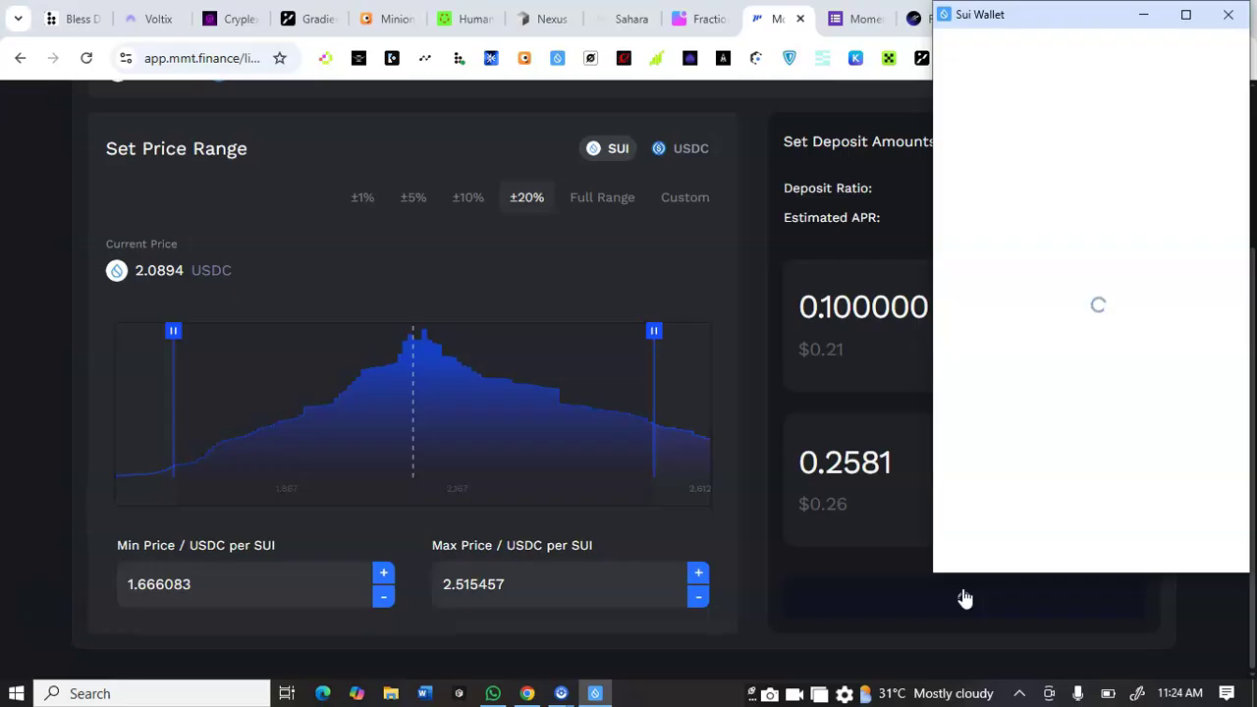
{"action": "left_click", "coordinate": [1165, 553]}
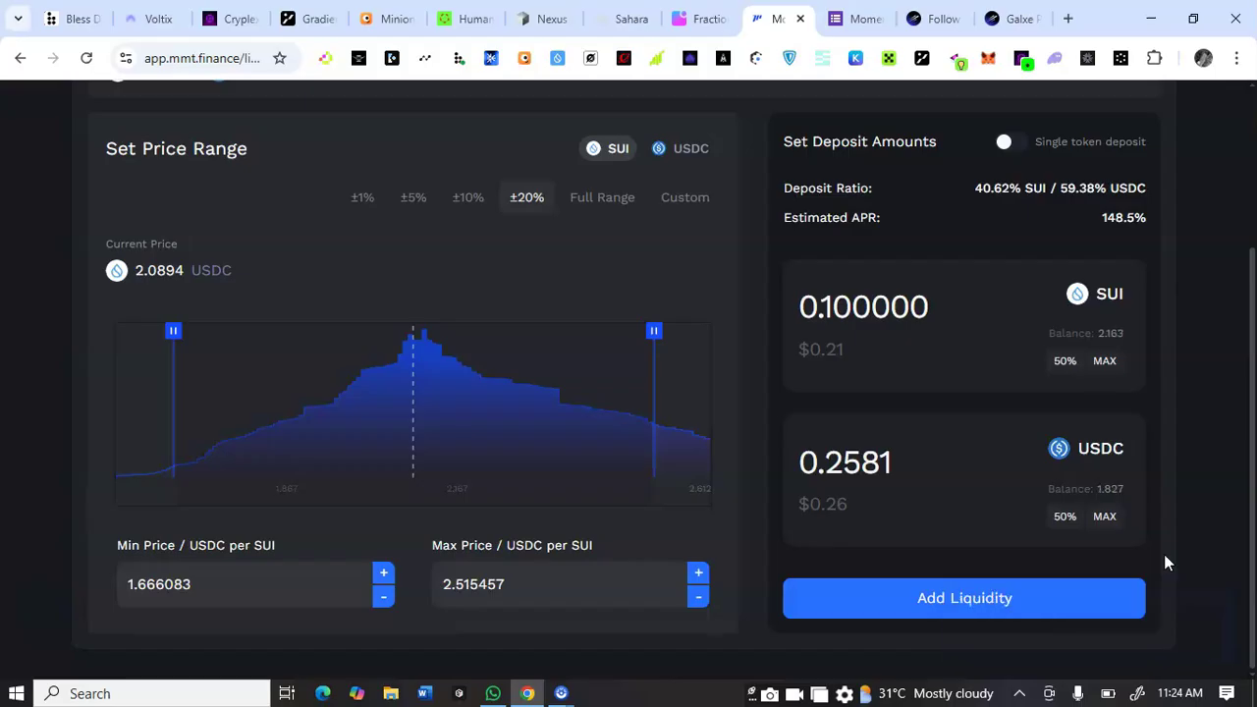
- Scroll up and down the Add Liquidity page after the 0.1 SUI deposit
{"action": "scroll", "coordinate": [1164, 563], "scroll_direction": "up", "scroll_amount": 3}
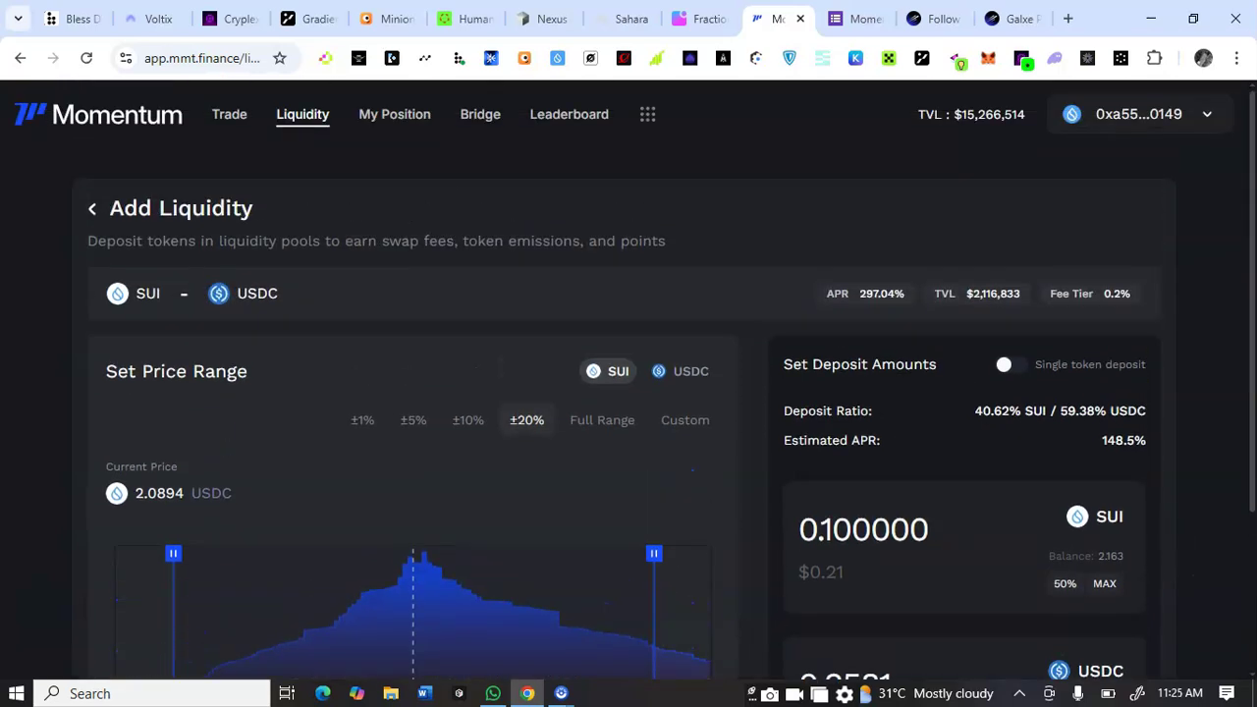
{"action": "scroll", "coordinate": [1164, 563], "scroll_direction": "down", "scroll_amount": 2}
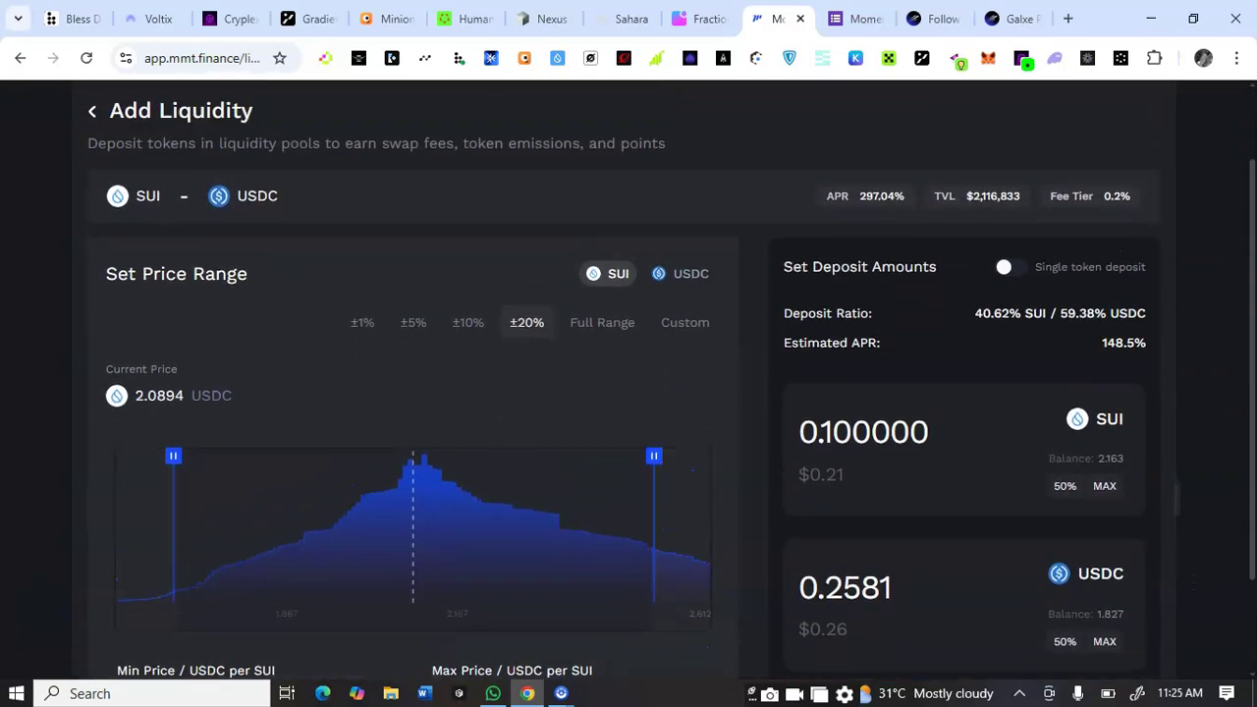
{"action": "scroll", "coordinate": [1165, 563], "scroll_direction": "up", "scroll_amount": 1}
{"action": "scroll", "coordinate": [1164, 563], "scroll_direction": "up", "scroll_amount": 1}
{"action": "scroll", "coordinate": [1164, 563], "scroll_direction": "down", "scroll_amount": 3}
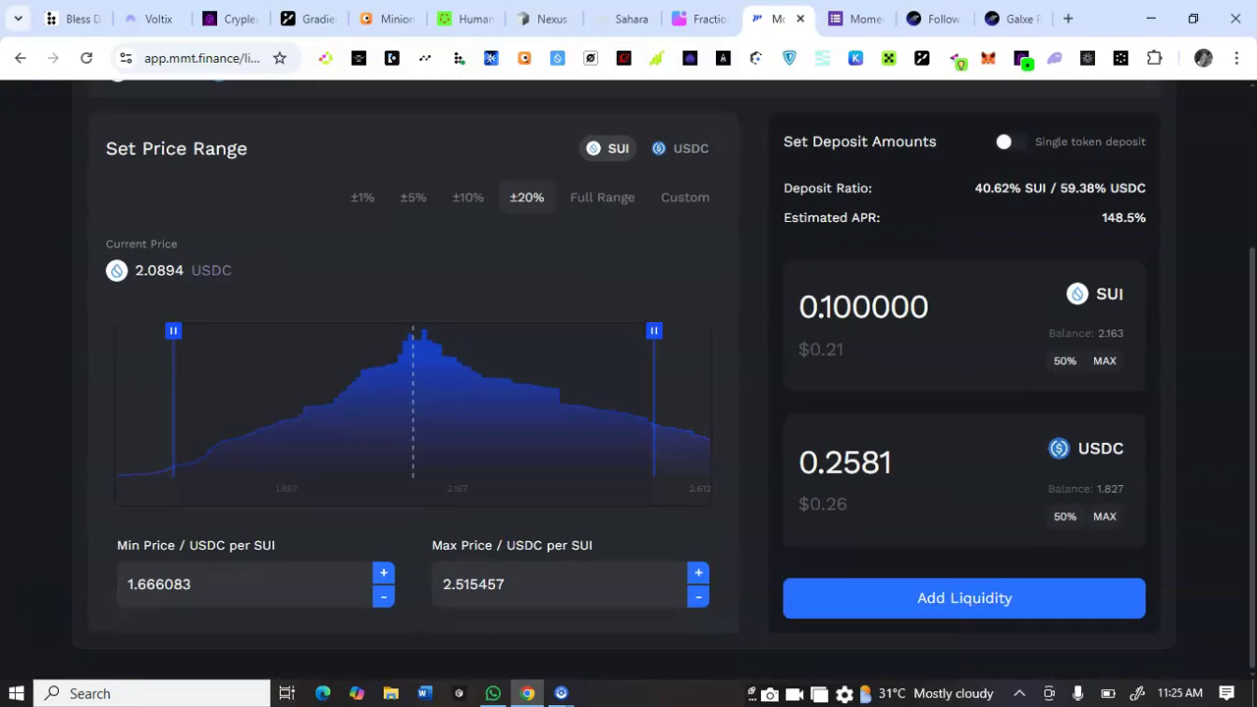
{"action": "scroll", "coordinate": [1165, 576], "scroll_direction": "up", "scroll_amount": 3}
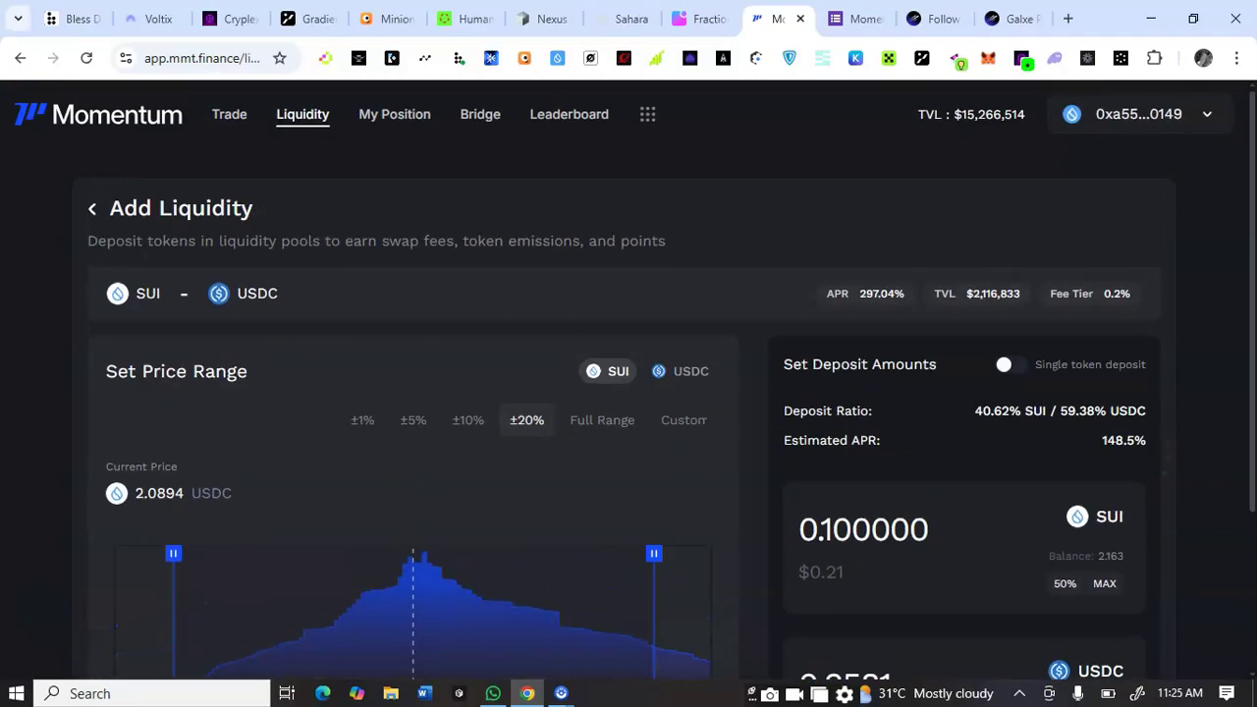
{"action": "scroll", "coordinate": [1166, 576], "scroll_direction": "down", "scroll_amount": 3}
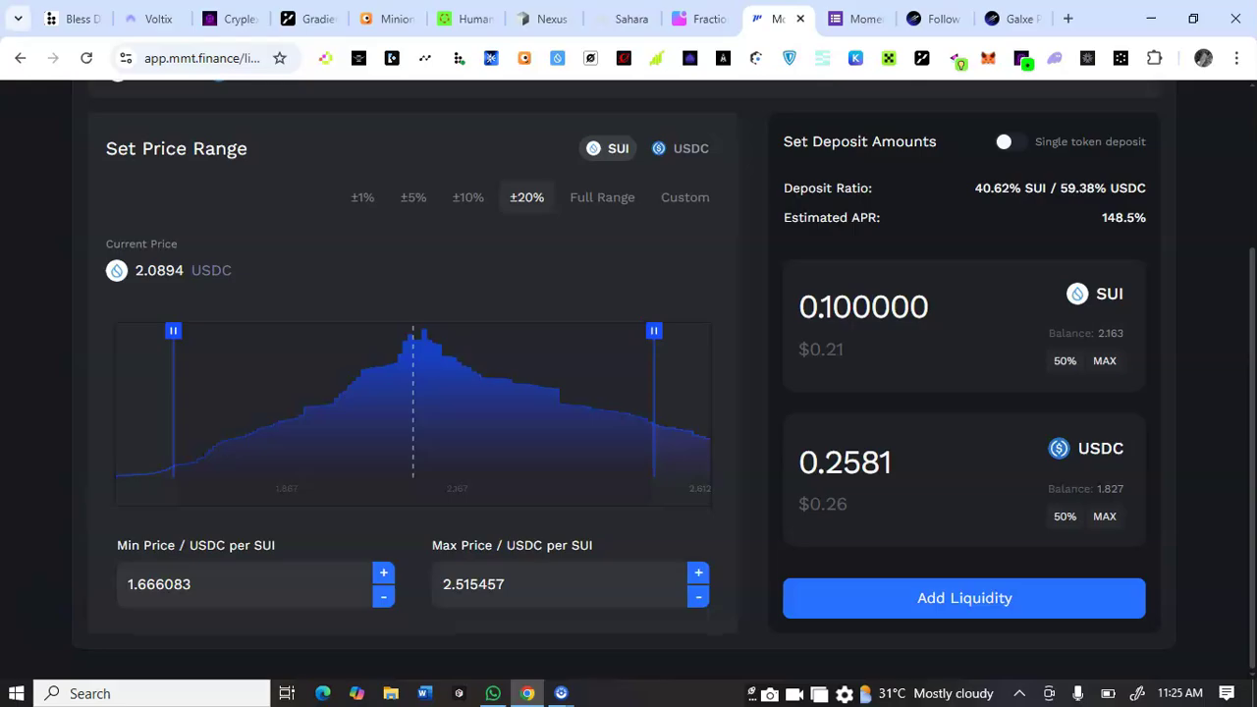
{"action": "scroll", "coordinate": [629, 393], "scroll_direction": "up", "scroll_amount": 3}
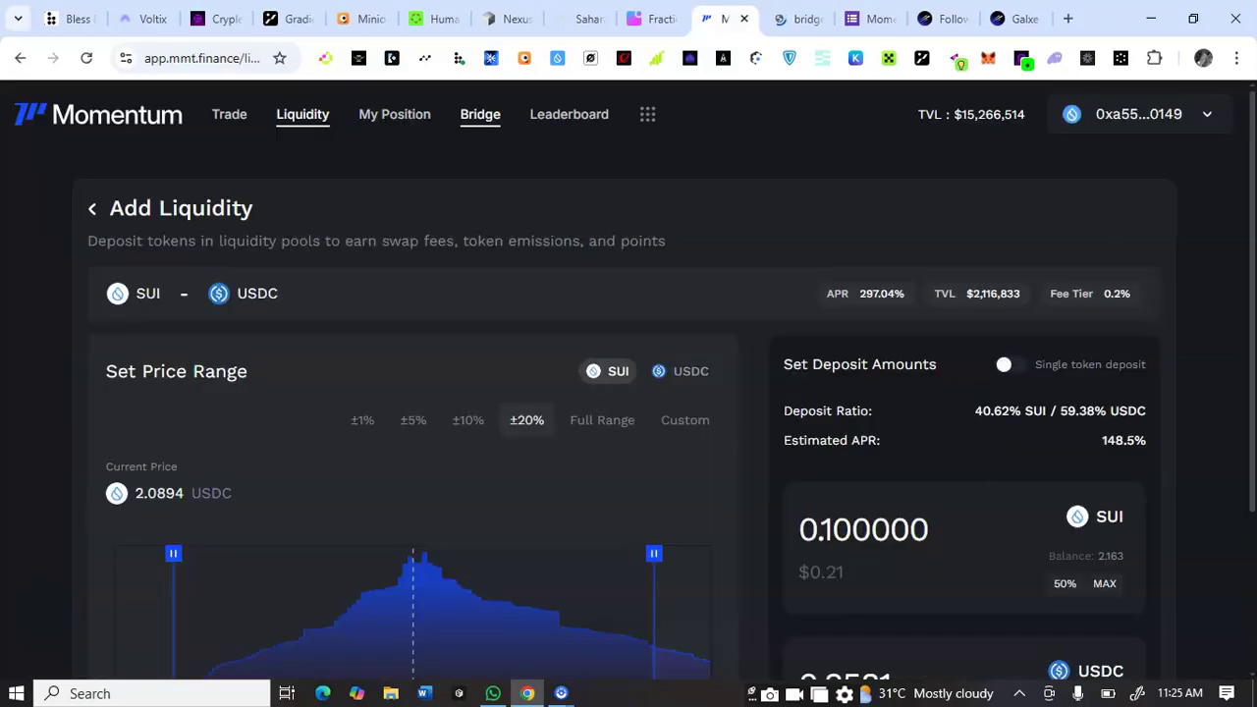
{"action": "scroll", "coordinate": [628, 393], "scroll_direction": "down", "scroll_amount": 2}
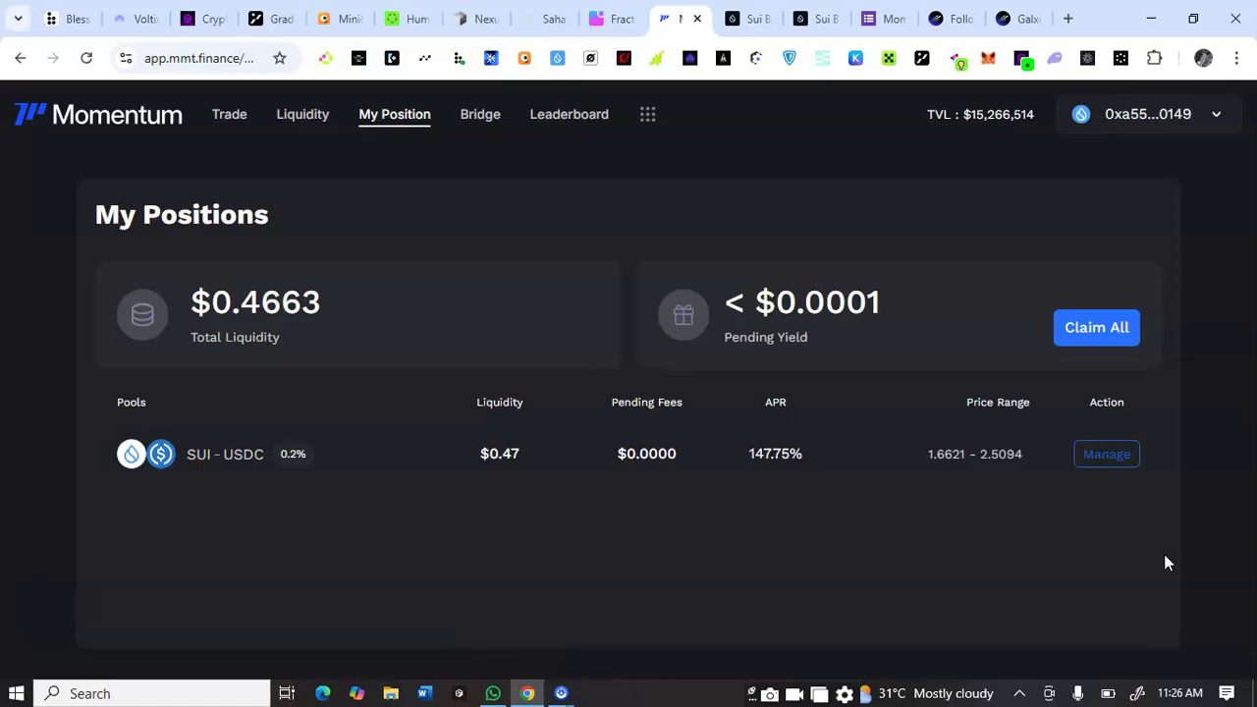
- Claim all pending yield on the SUI-USDC position and approve it in Sui Wallet
{"action": "left_click", "coordinate": [1097, 327]}
{"action": "left_click", "coordinate": [763, 491]}
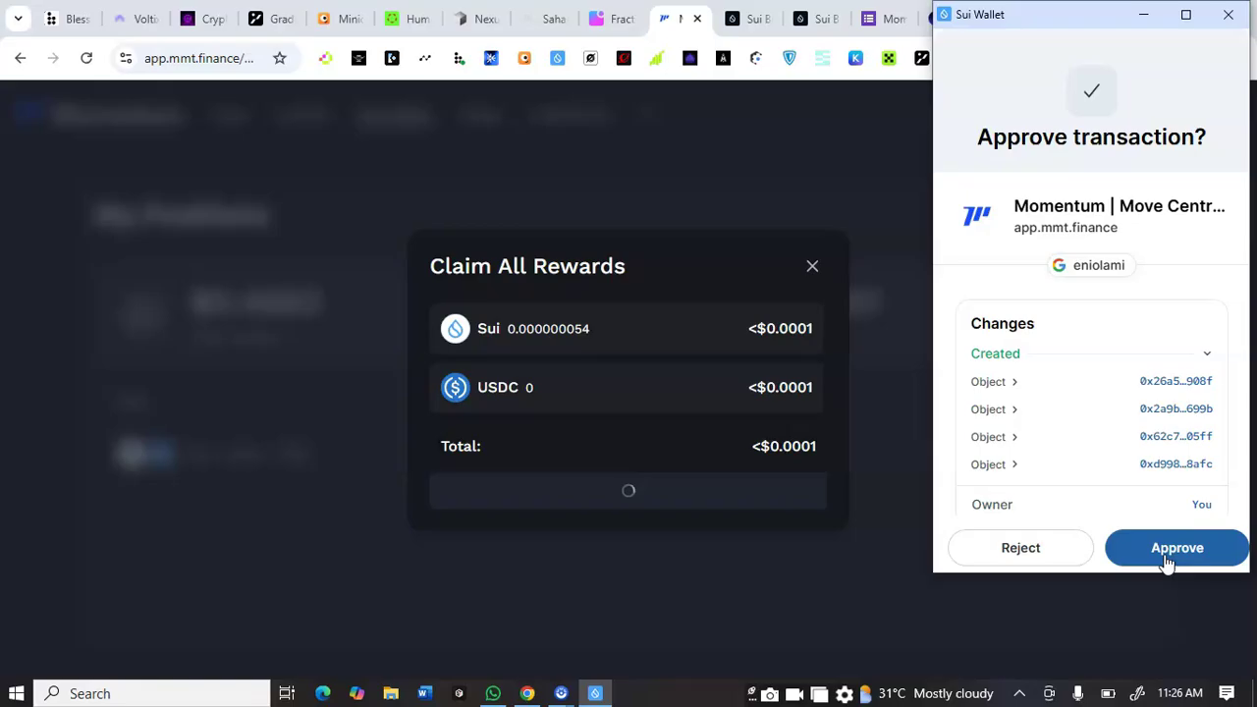
{"action": "left_click", "coordinate": [1168, 558]}
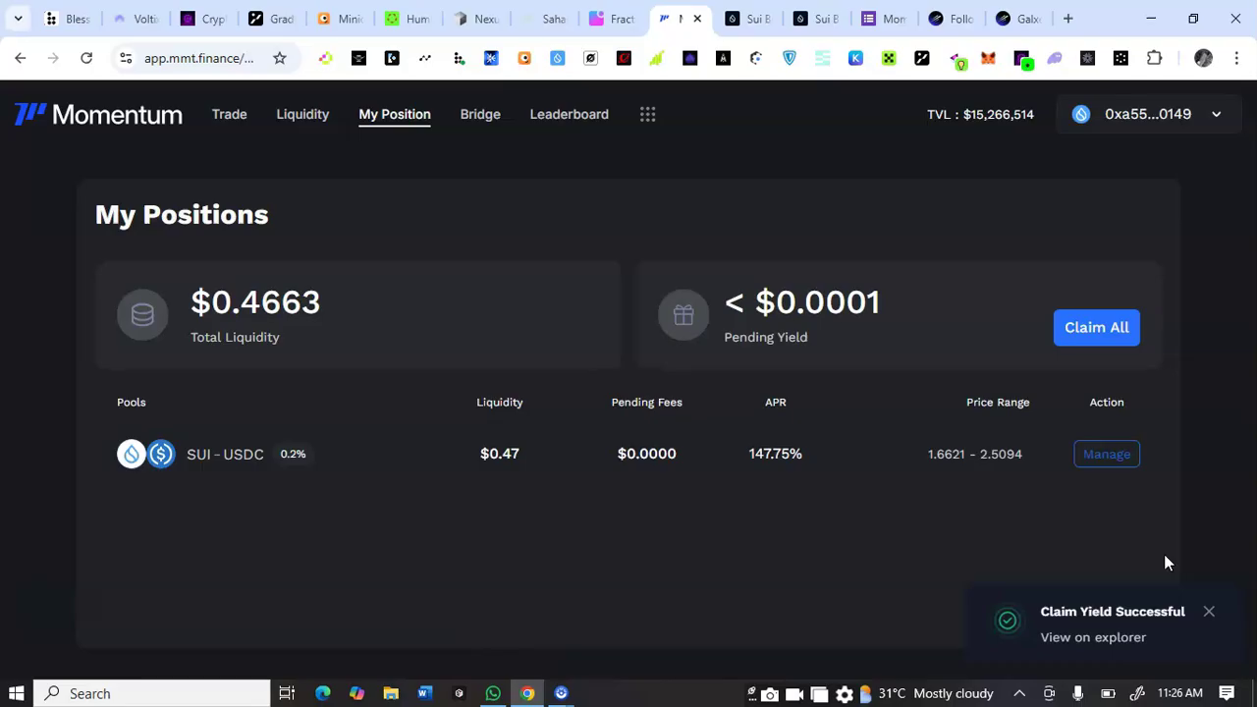
- Open the Add Liquidity form for the SUI - USDC pool from Liquidity Pools
{"action": "left_click", "coordinate": [300, 116]}
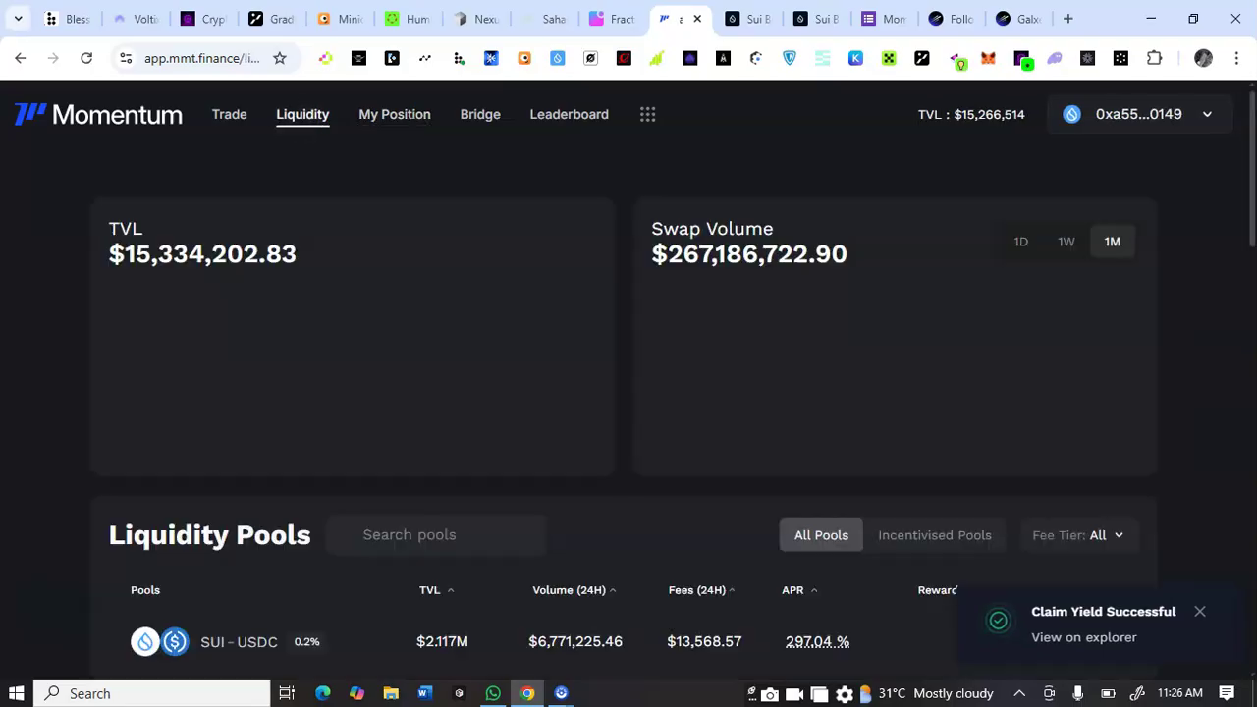
{"action": "scroll", "coordinate": [629, 393], "scroll_direction": "down", "scroll_amount": 4}
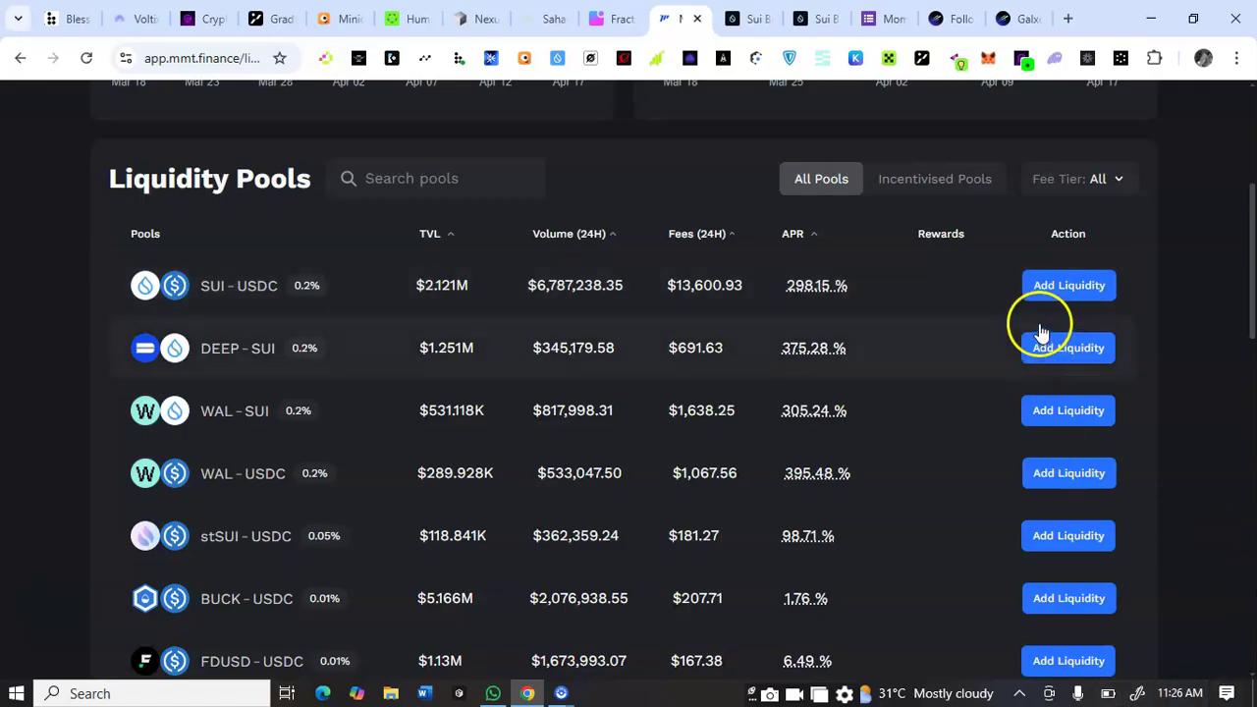
{"action": "left_click", "coordinate": [1066, 293]}
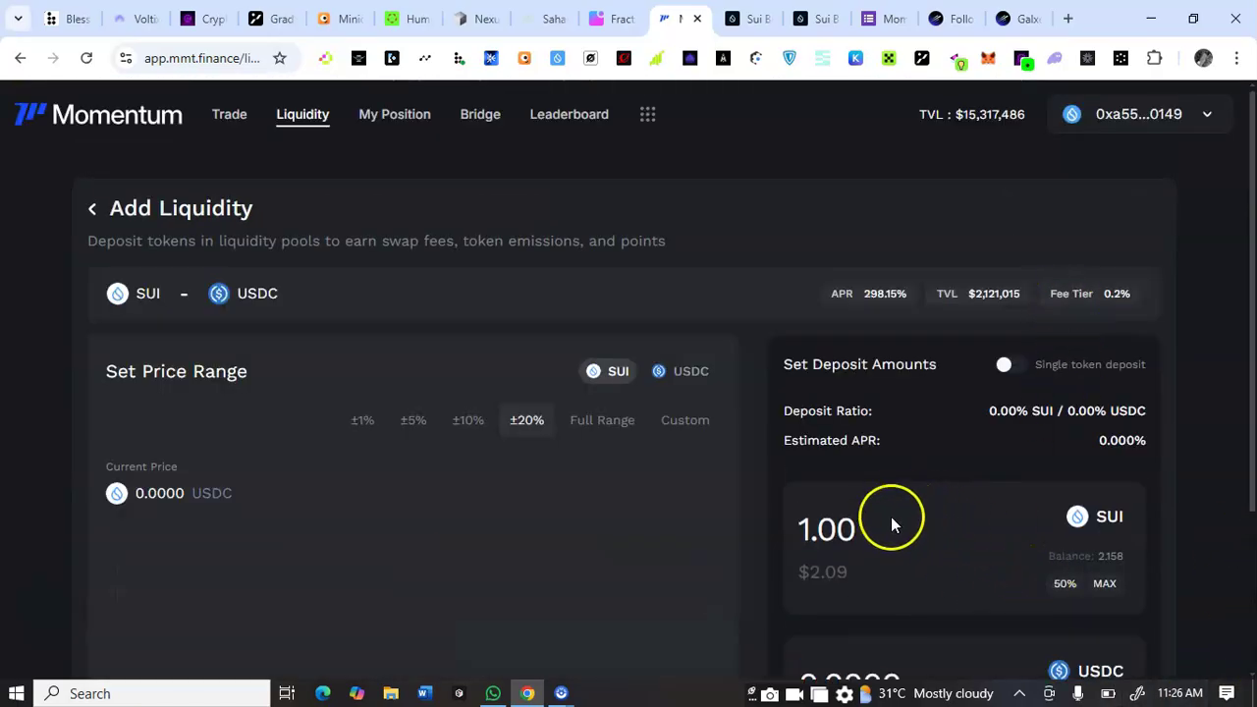
- Enter 12 as the SUI deposit, then clear it so both amounts are zero
{"action": "left_click", "coordinate": [862, 528]}
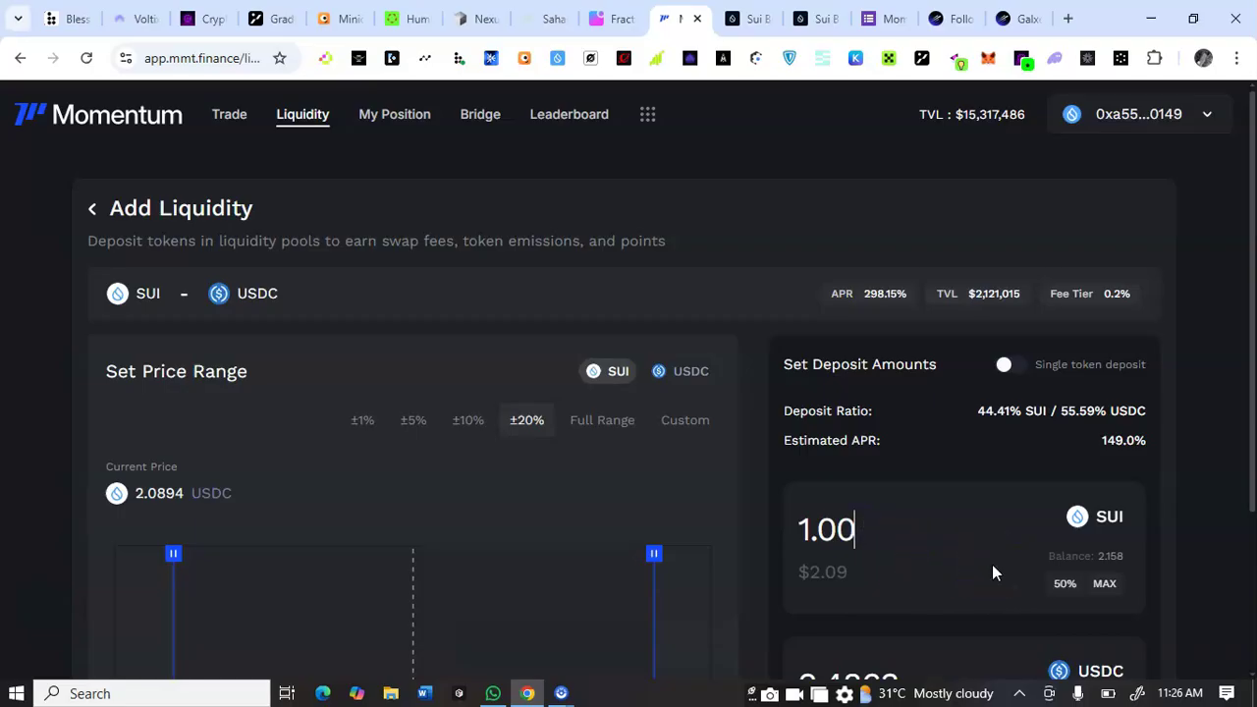
{"action": "key", "text": "BackSpace"}
{"action": "key", "text": "BackSpace"}
{"action": "key", "text": "BackSpace"}
{"action": "key", "text": "BackSpace"}
{"action": "type", "text": "1"}
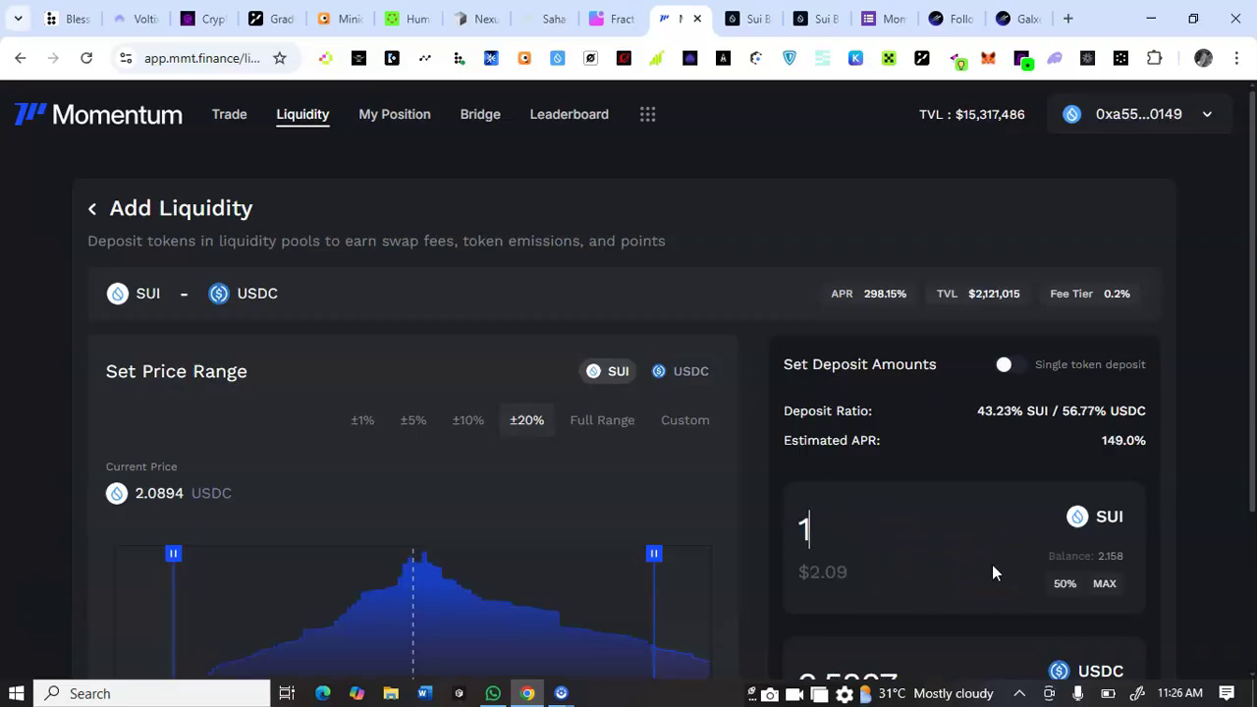
{"action": "scroll", "coordinate": [992, 565], "scroll_direction": "down", "scroll_amount": 2}
{"action": "type", "text": "27269"}
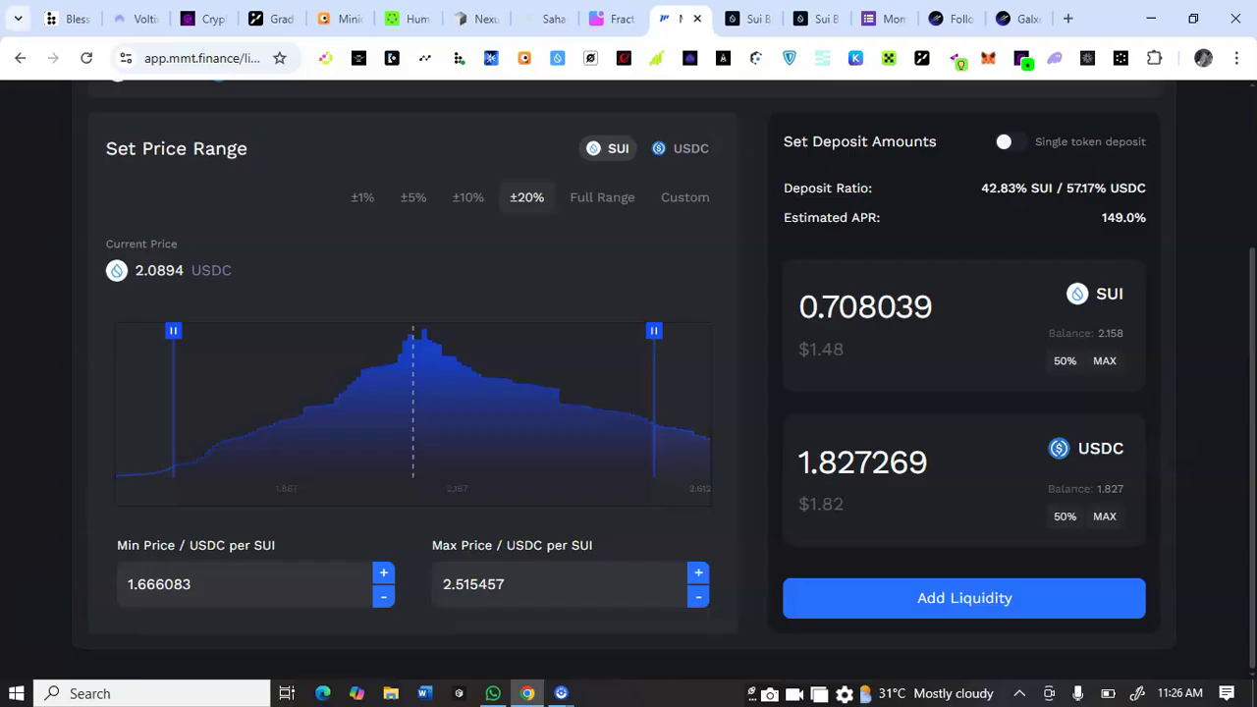
{"action": "left_click", "coordinate": [931, 339]}
{"action": "key", "text": "BackSpace"}
{"action": "key", "text": "BackSpace"}
{"action": "key", "text": "BackSpace"}
{"action": "key", "text": "BackSpace"}
{"action": "key", "text": "BackSpace"}
{"action": "key", "text": "BackSpace"}
{"action": "key", "text": "BackSpace"}
{"action": "key", "text": "BackSpace"}
{"action": "scroll", "coordinate": [629, 393], "scroll_direction": "up", "scroll_amount": 2}
{"action": "scroll", "coordinate": [629, 393], "scroll_direction": "up", "scroll_amount": 1}
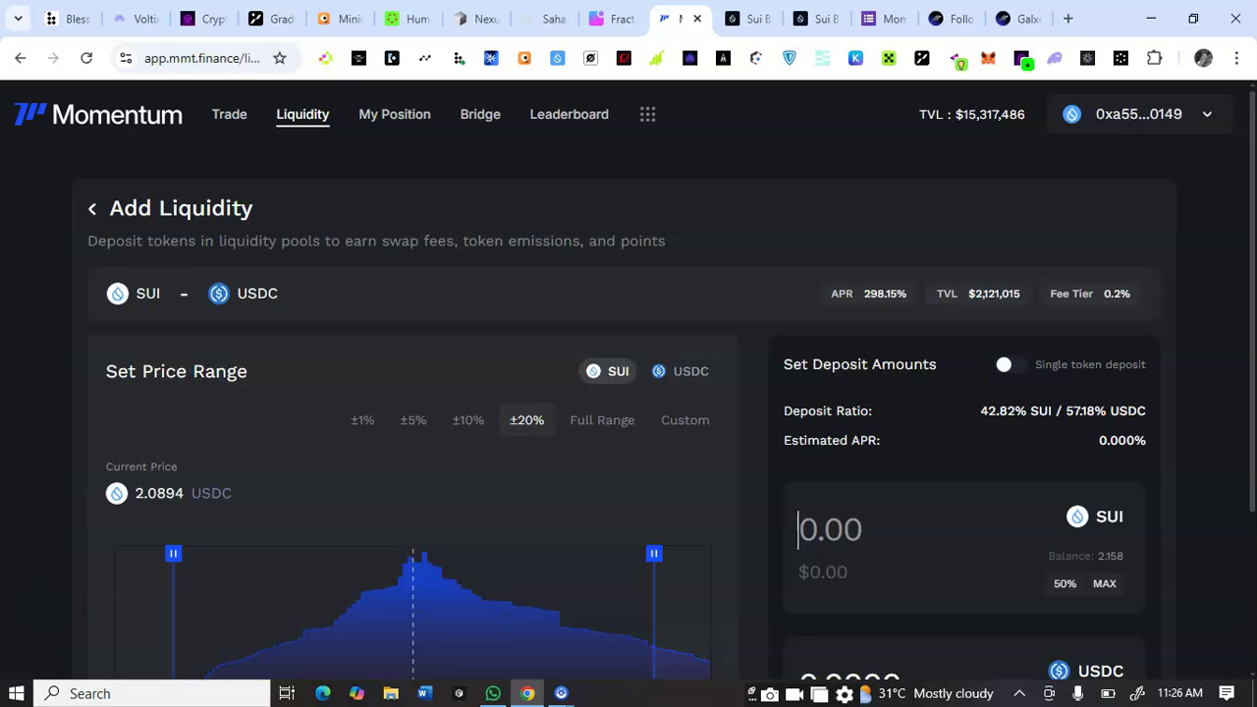
- Manage the SUI - USDC position and set a MAX 100% ($0.47) withdrawal
{"action": "left_click", "coordinate": [394, 114]}
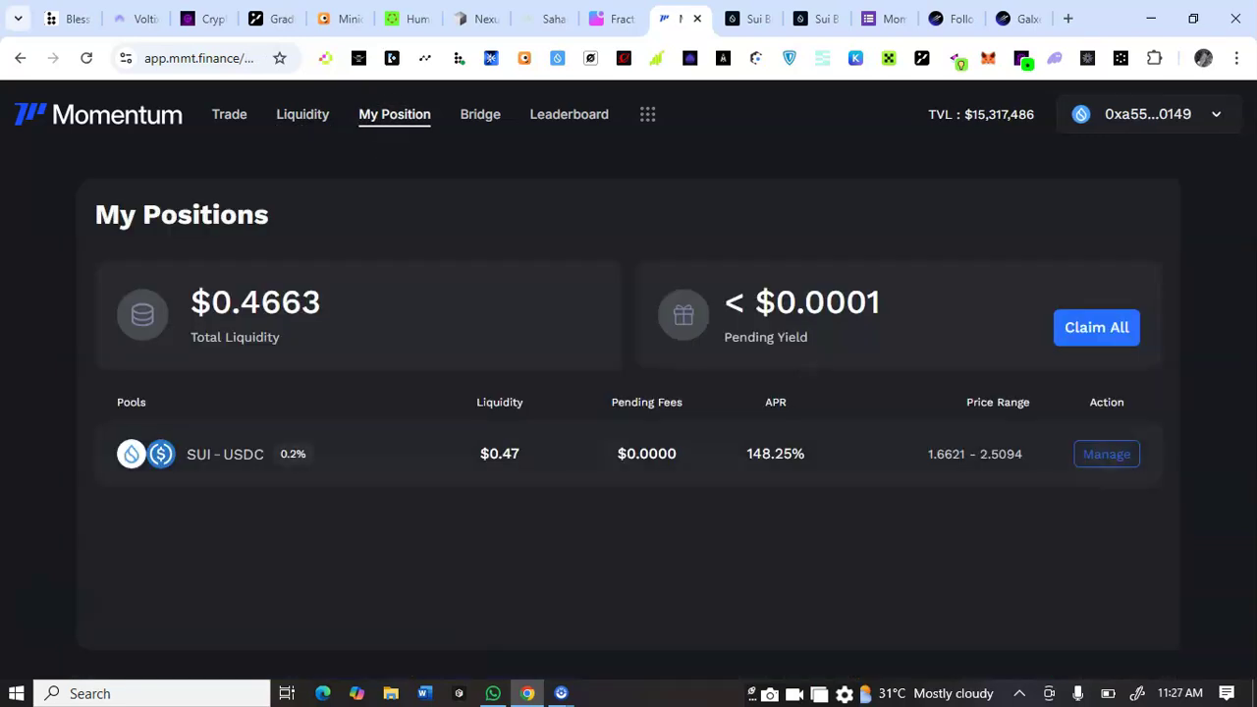
{"action": "left_click", "coordinate": [1107, 454]}
{"action": "scroll", "coordinate": [992, 567], "scroll_direction": "down", "scroll_amount": 2}
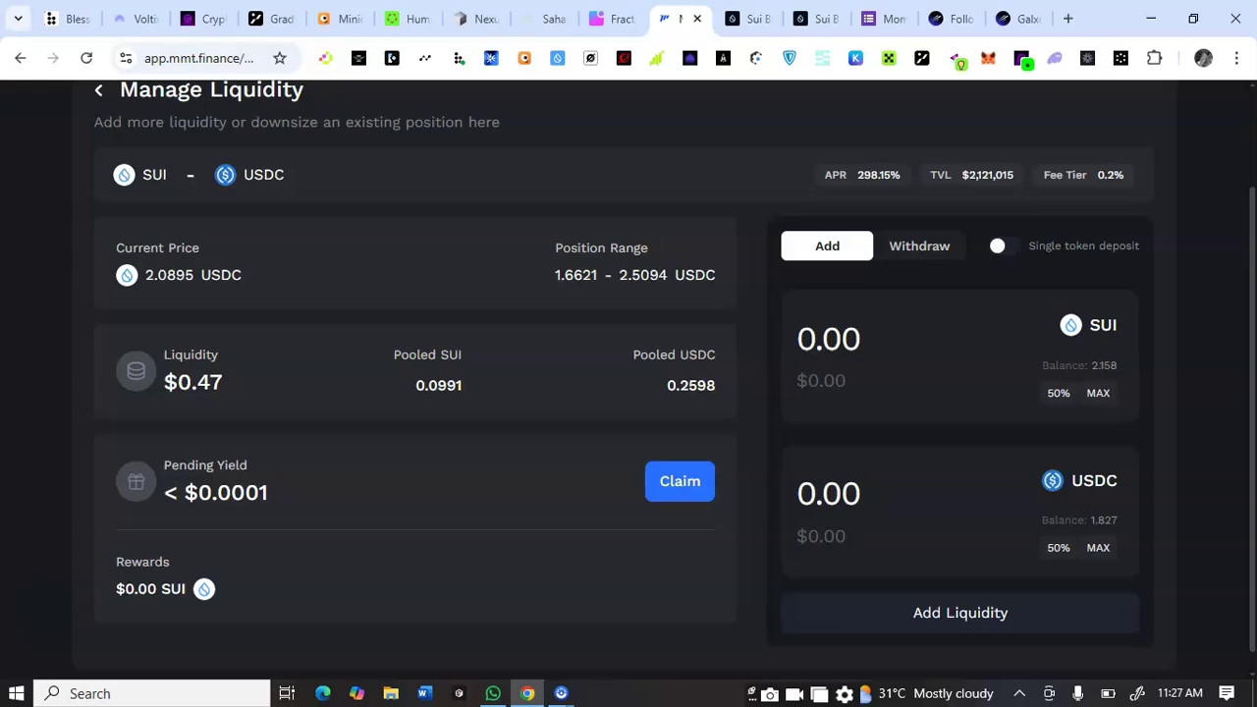
{"action": "left_click", "coordinate": [919, 245]}
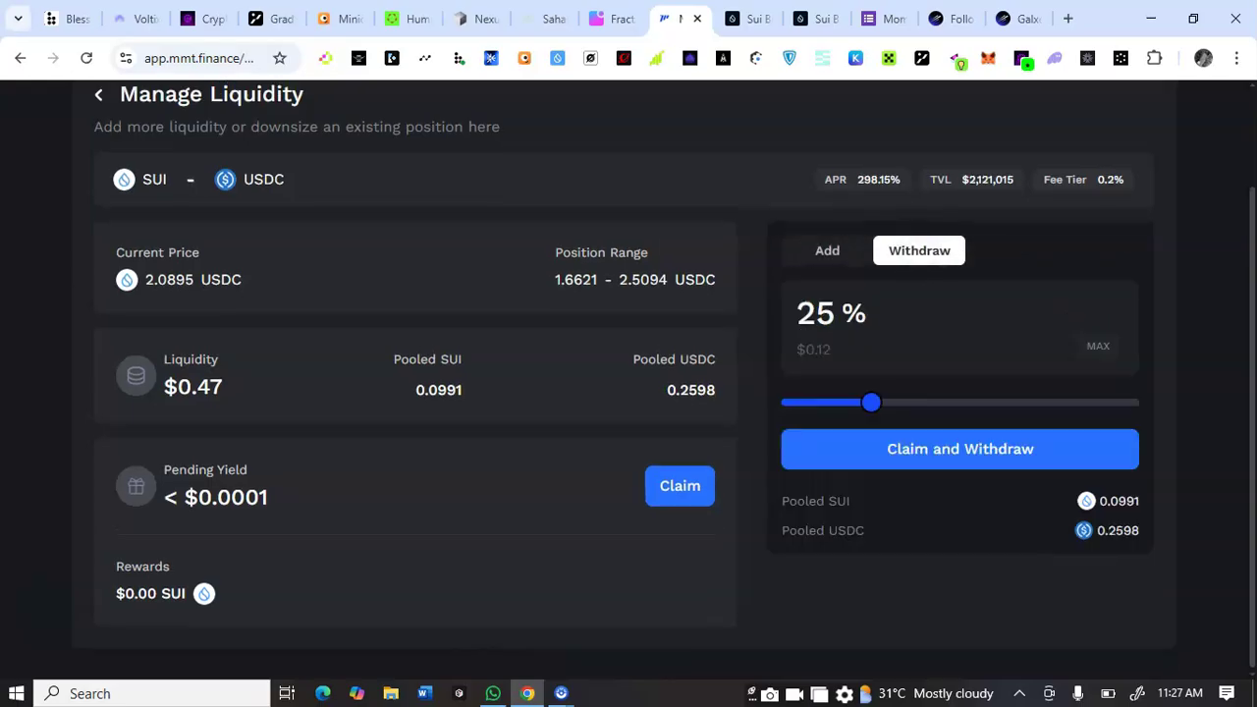
{"action": "left_click", "coordinate": [1099, 346]}
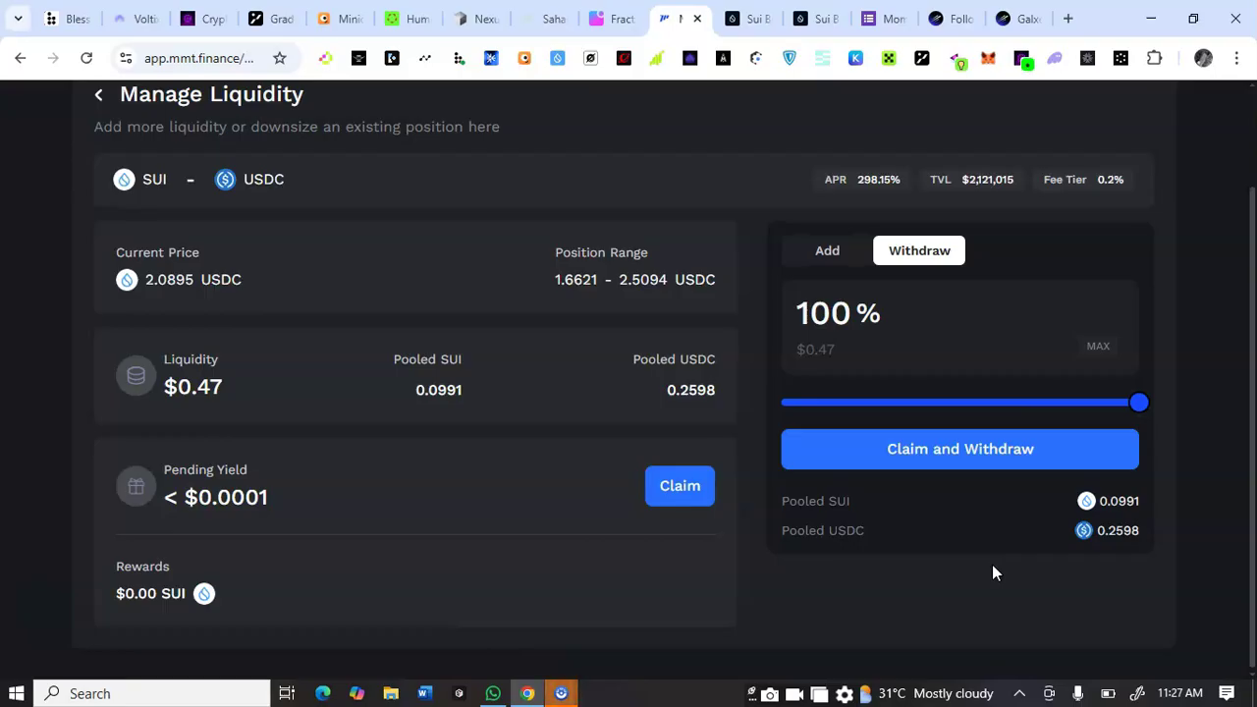
{"action": "scroll", "coordinate": [992, 573], "scroll_direction": "up", "scroll_amount": 1}
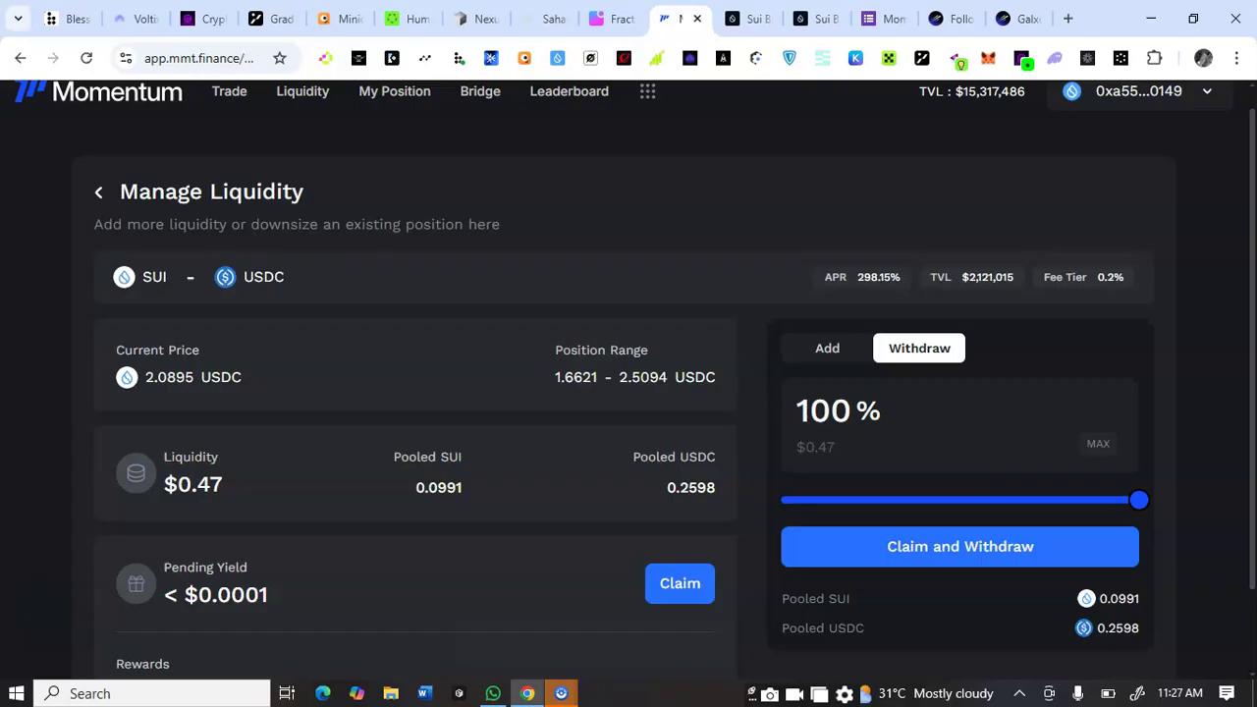
{"action": "scroll", "coordinate": [629, 393], "scroll_direction": "down", "scroll_amount": 1}
{"action": "scroll", "coordinate": [629, 393], "scroll_direction": "up", "scroll_amount": 1}
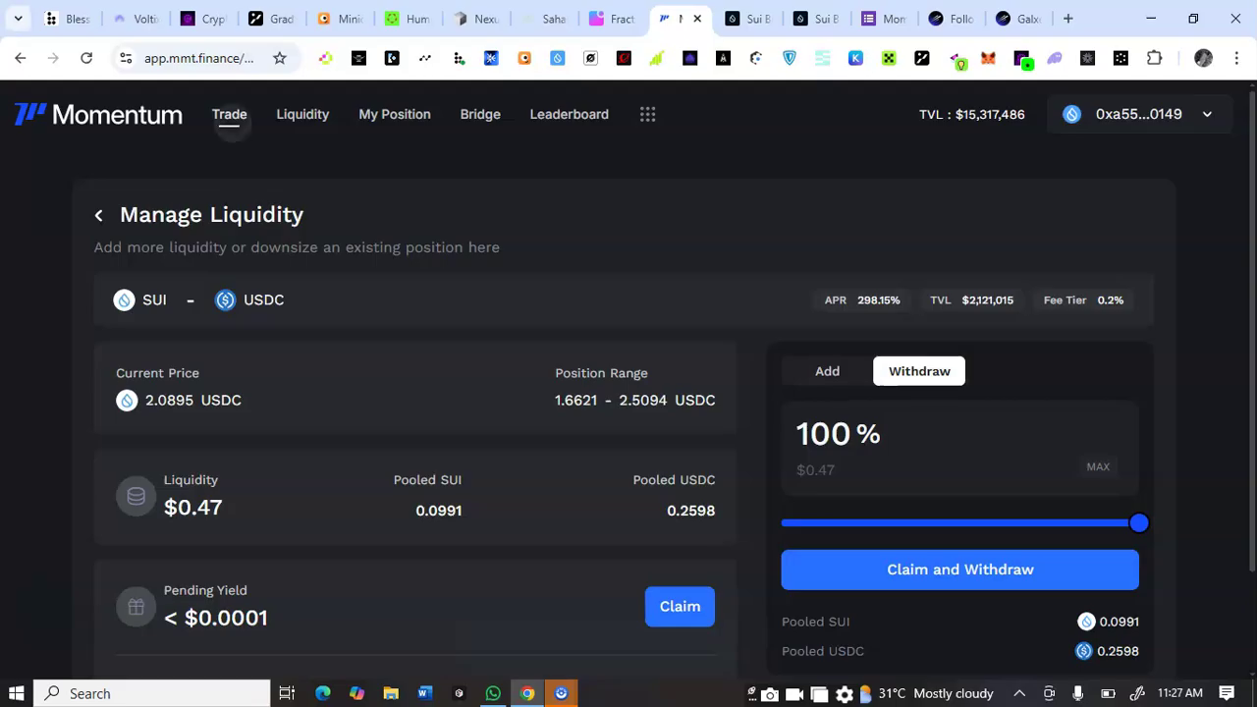
- Enter the full 1.827269 USDC balance and submit the USDC-to-SUI swap
{"action": "left_click", "coordinate": [229, 114]}
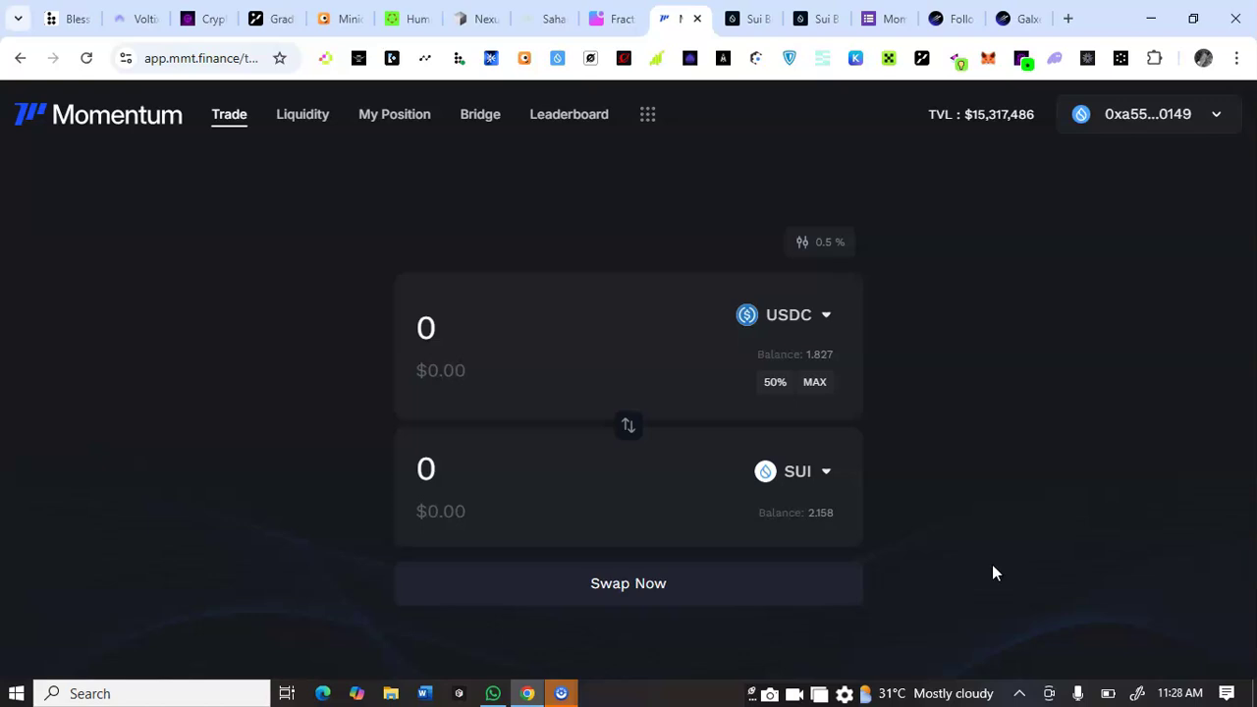
{"action": "type", "text": "1.827269"}
{"action": "scroll", "coordinate": [992, 573], "scroll_direction": "down", "scroll_amount": 1}
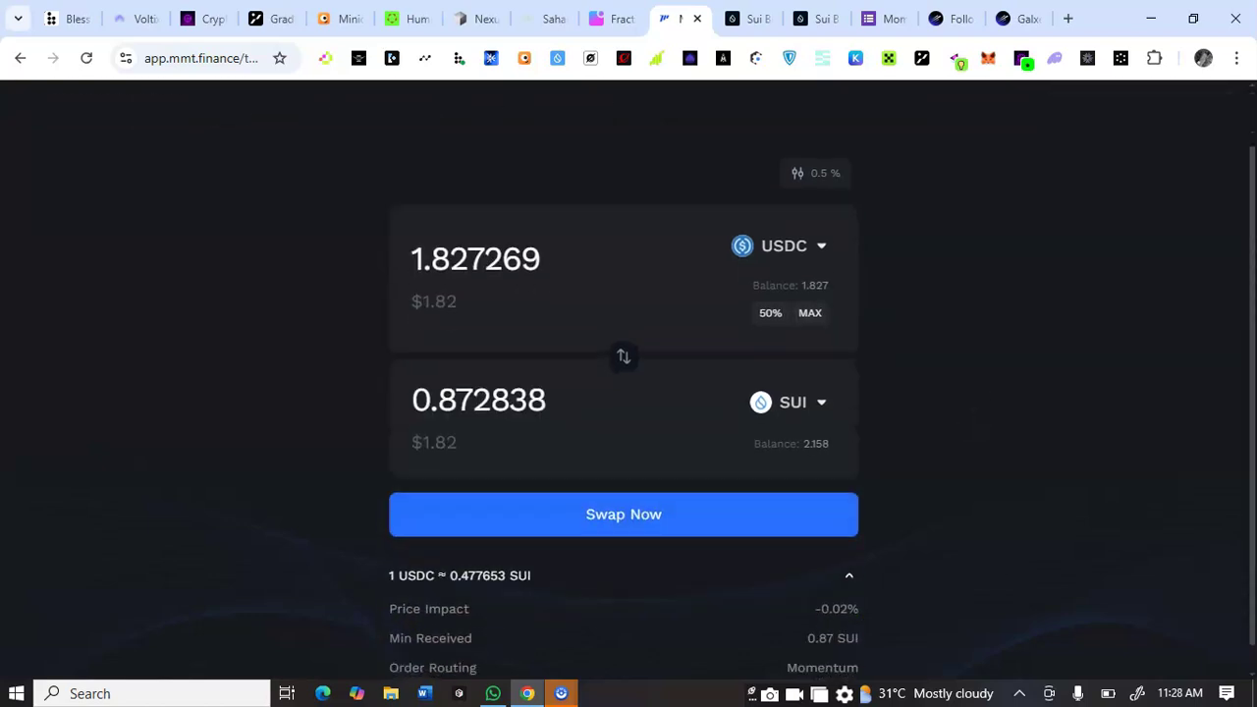
{"action": "scroll", "coordinate": [822, 409], "scroll_direction": "down", "scroll_amount": 1}
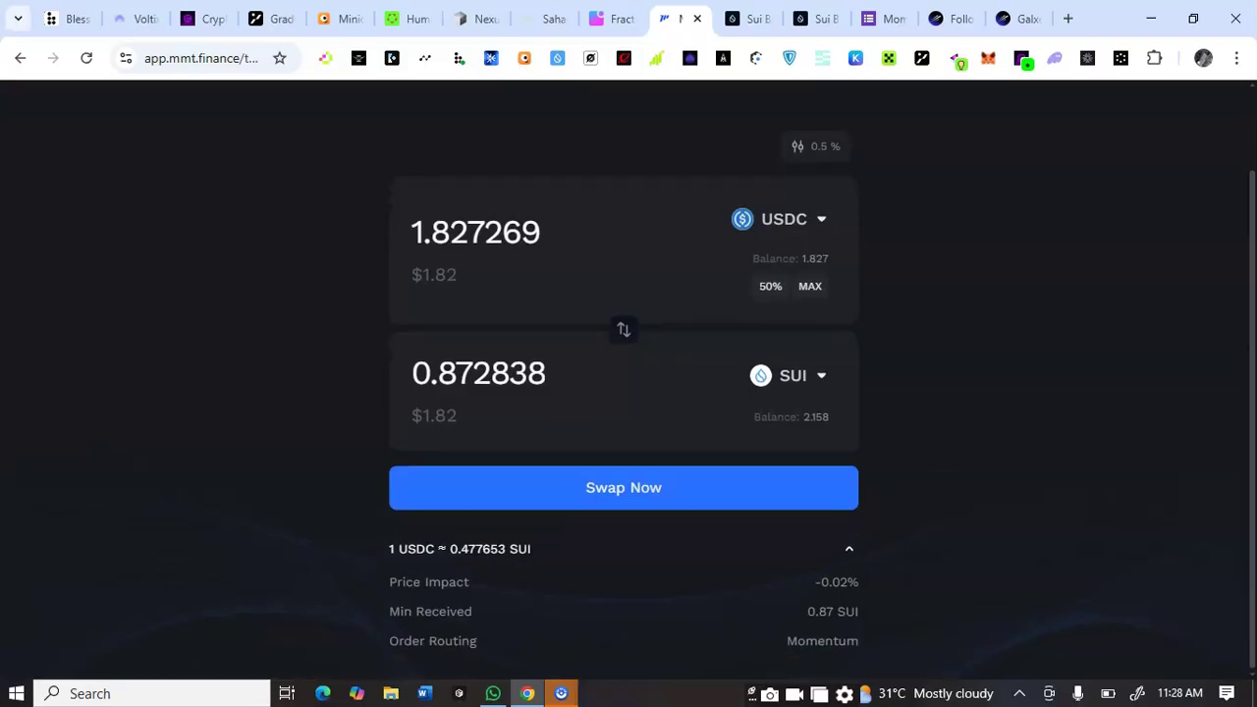
{"action": "key", "text": "Return"}
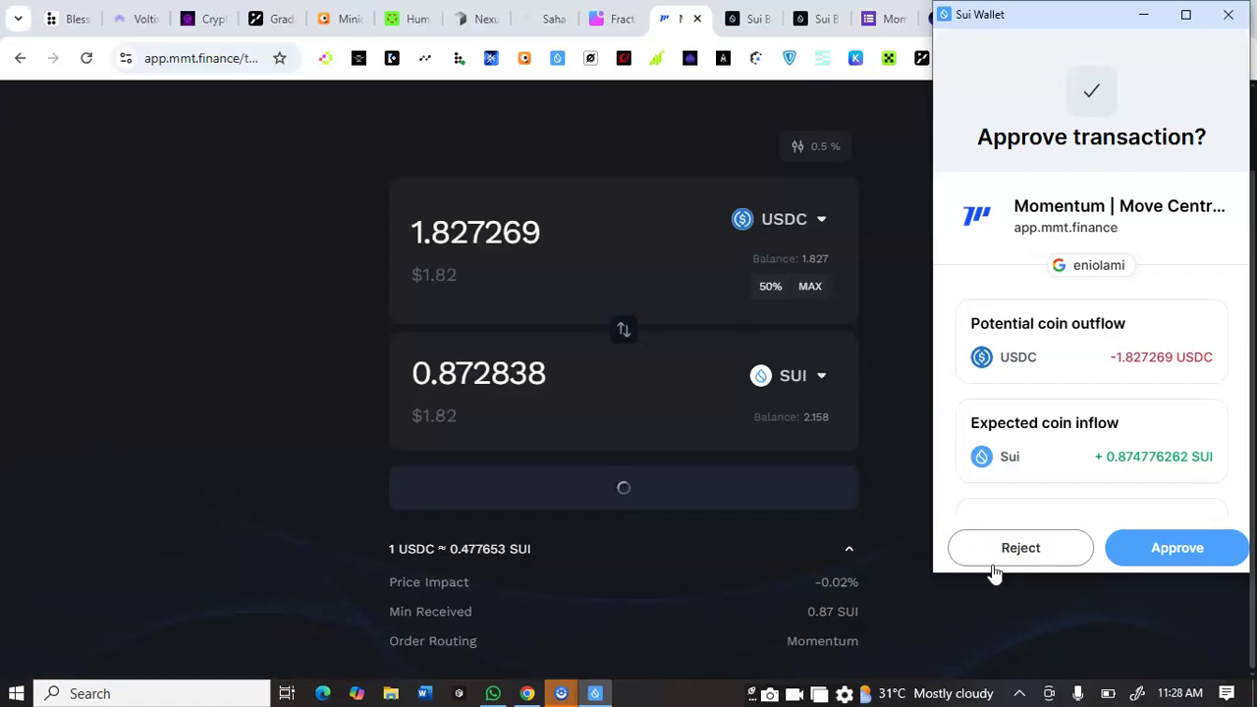
- Approve the swap in Sui Wallet so it executes for about 0.8728 SUI
{"action": "scroll", "coordinate": [1021, 442], "scroll_direction": "down", "scroll_amount": 7}
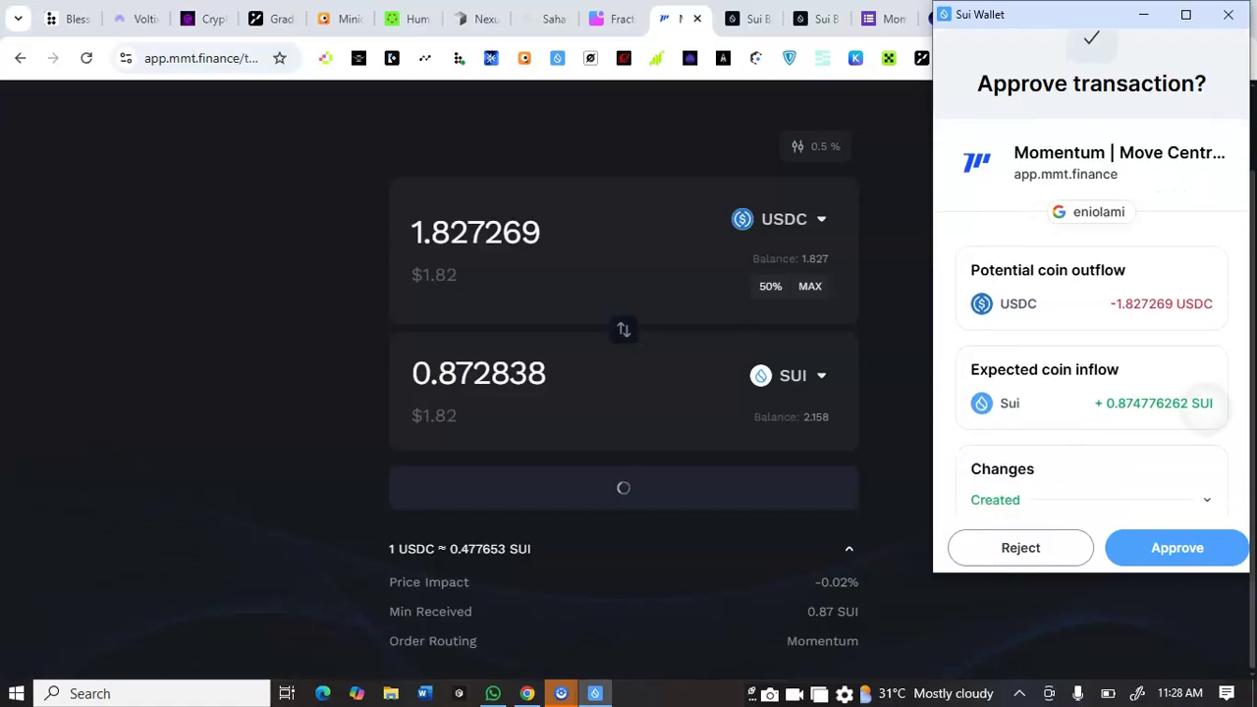
{"action": "scroll", "coordinate": [1090, 295], "scroll_direction": "down", "scroll_amount": 2}
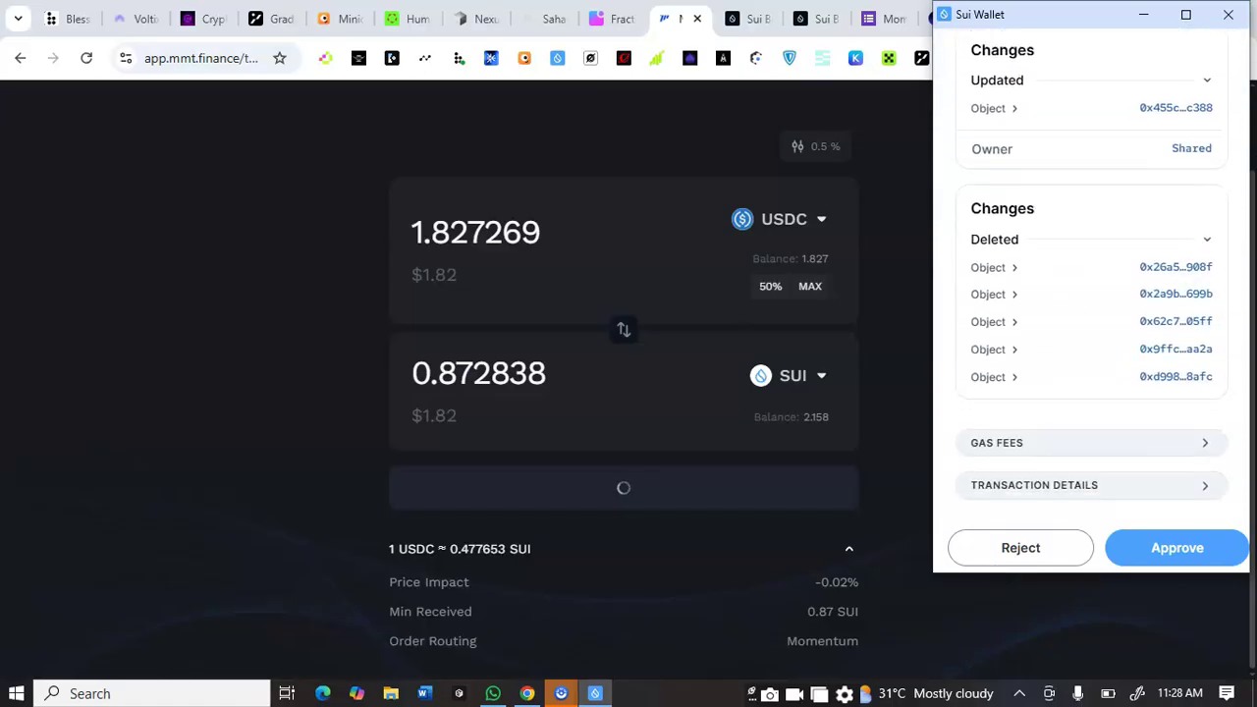
{"action": "left_click", "coordinate": [1177, 547]}
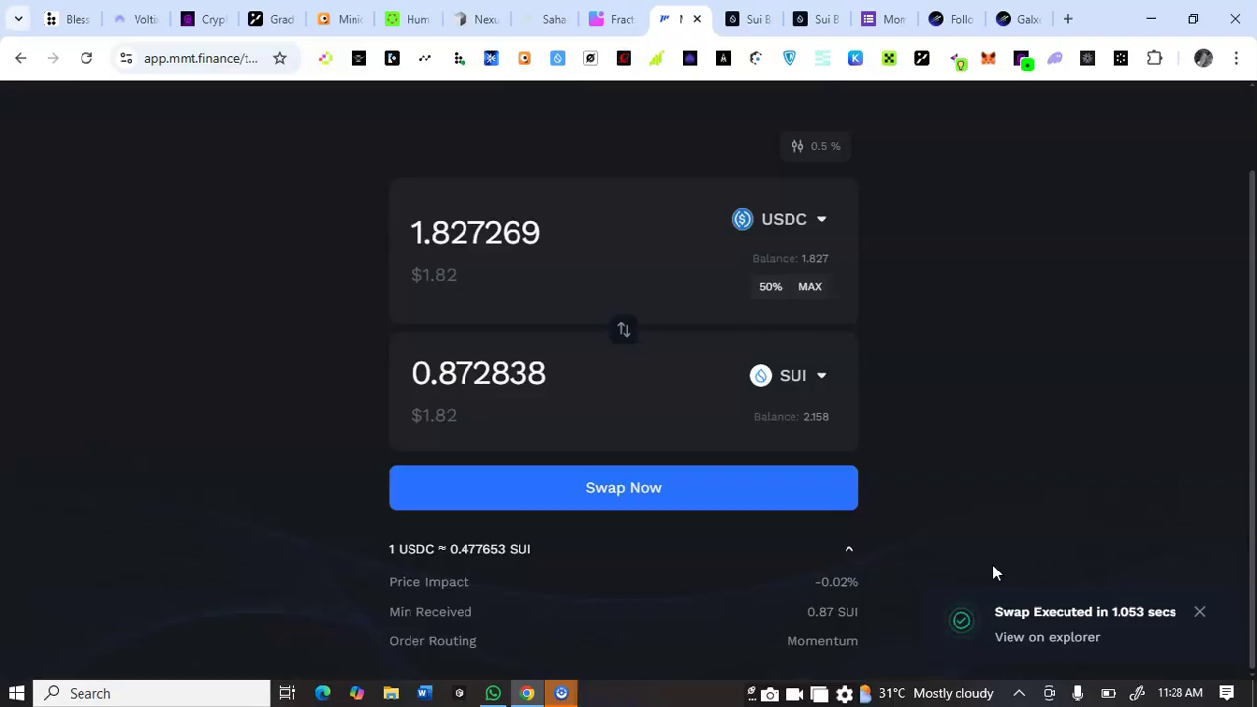
{"action": "scroll", "coordinate": [990, 570], "scroll_direction": "up", "scroll_amount": 2}
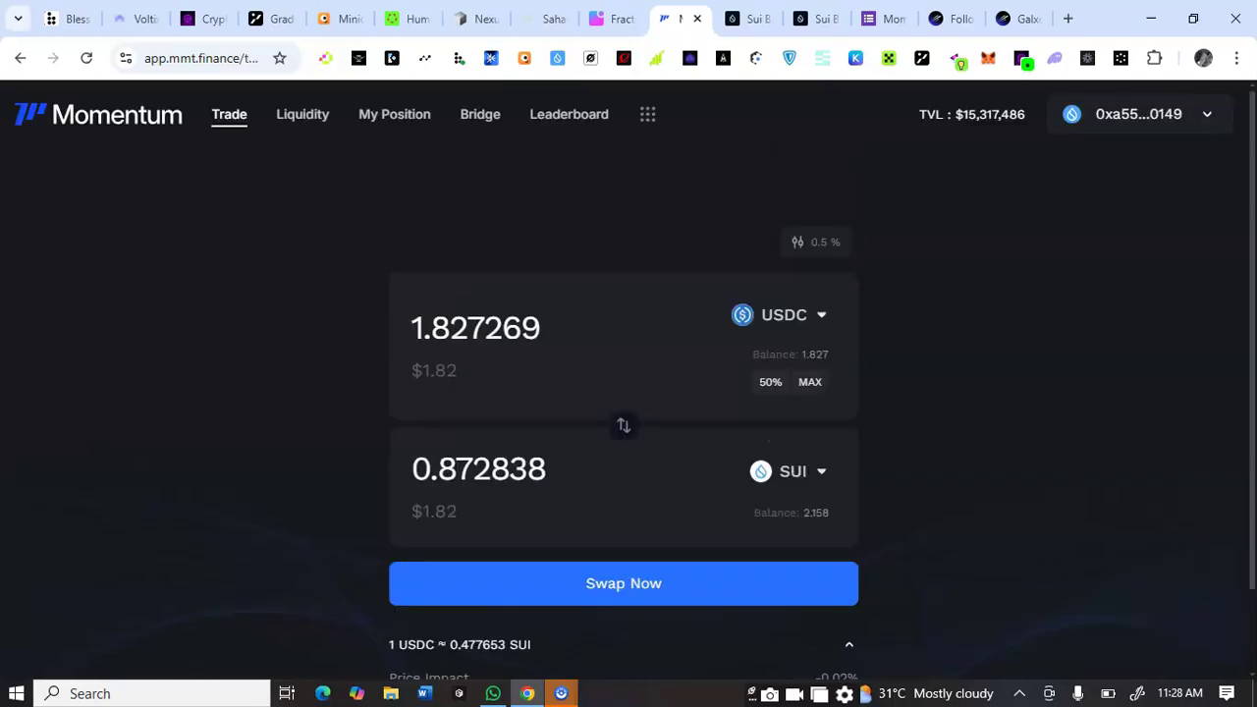
- Reload the Trade page to show balances of 3.033 SUI and 0 USDC
{"action": "key", "text": "F5"}
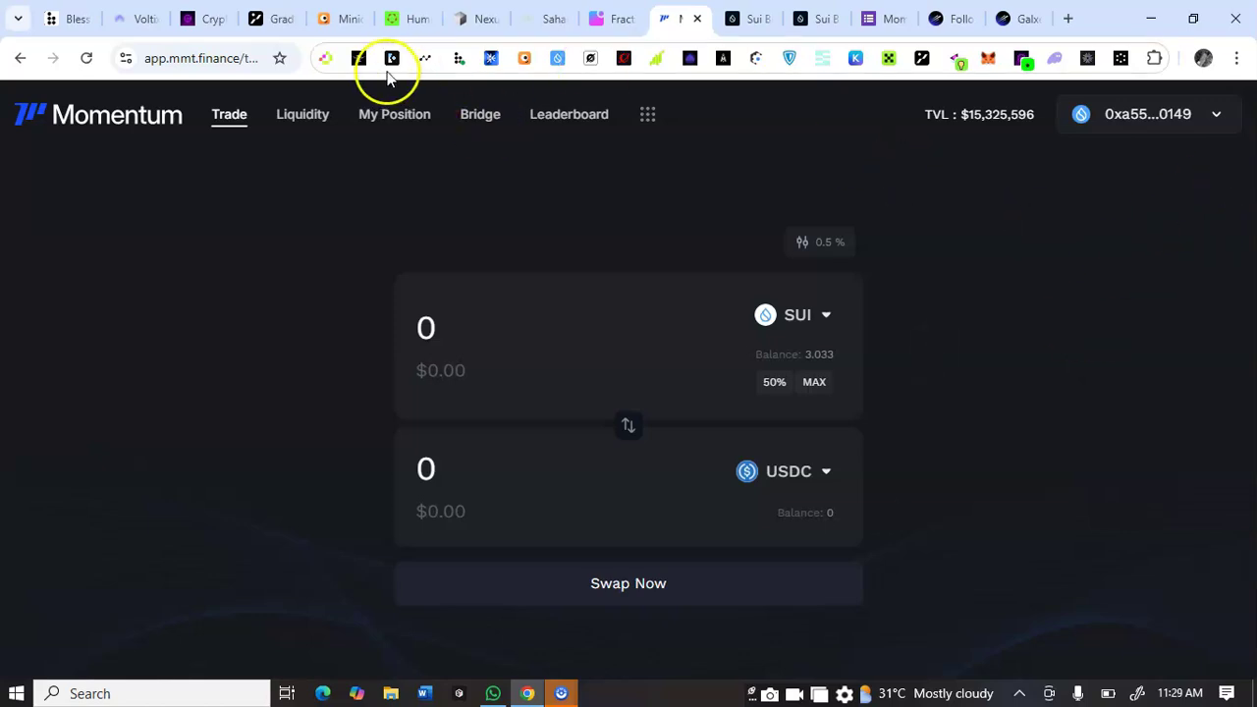
- Switch to Sui Bridge and accept its terms and conditions
{"action": "left_click", "coordinate": [758, 20]}
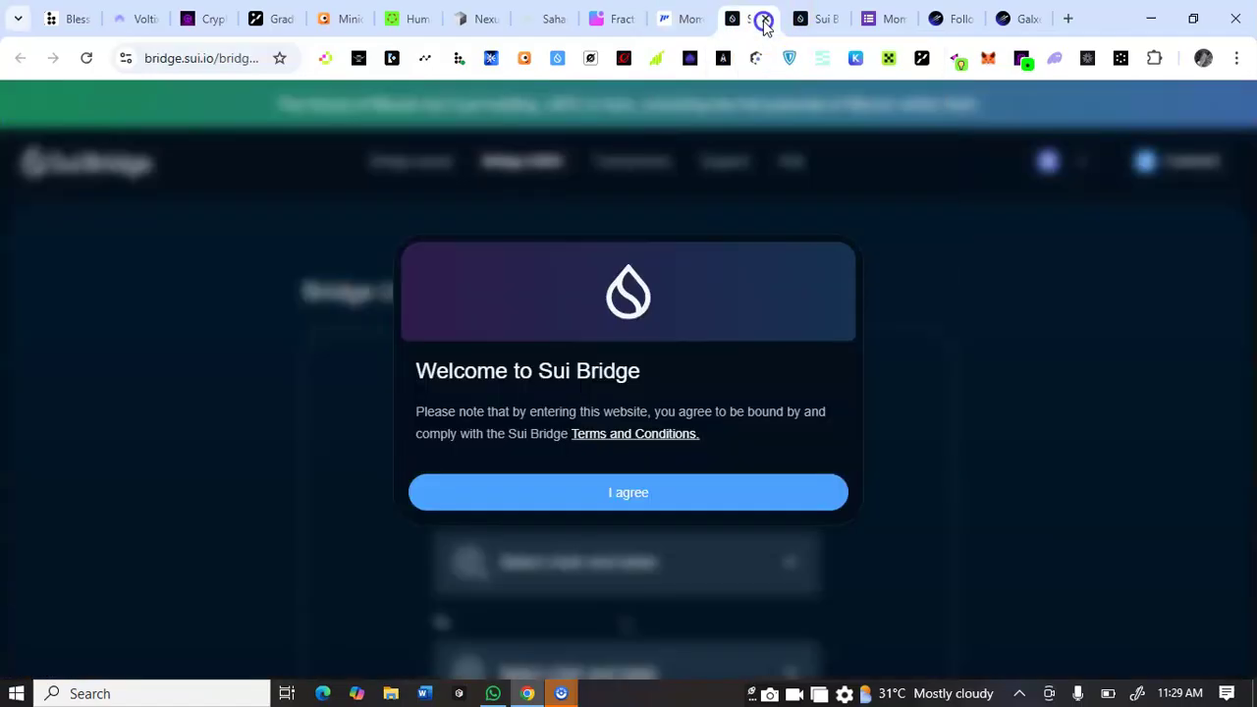
{"action": "left_click", "coordinate": [623, 496]}
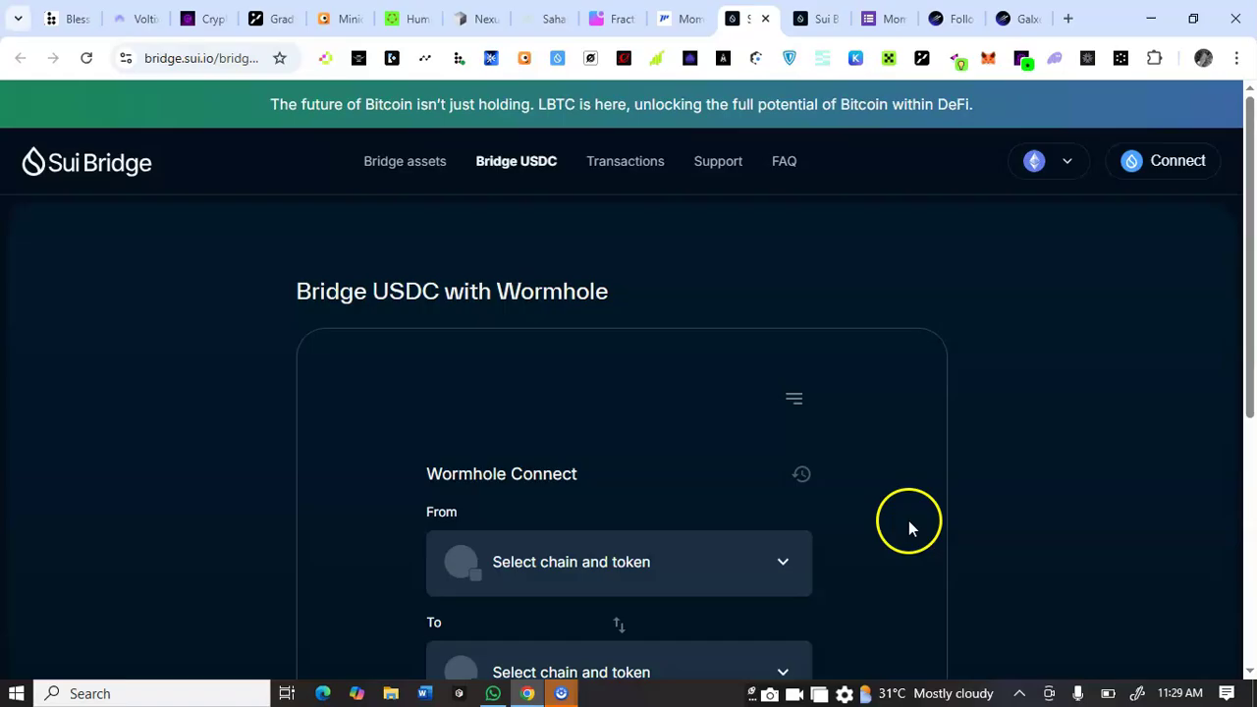
{"action": "scroll", "coordinate": [909, 521], "scroll_direction": "down", "scroll_amount": 2}
{"action": "scroll", "coordinate": [909, 521], "scroll_direction": "down", "scroll_amount": 1}
- Set the bridge source to USDC on Sui, keeping USDC on Ethereum as destination
{"action": "left_click", "coordinate": [789, 313]}
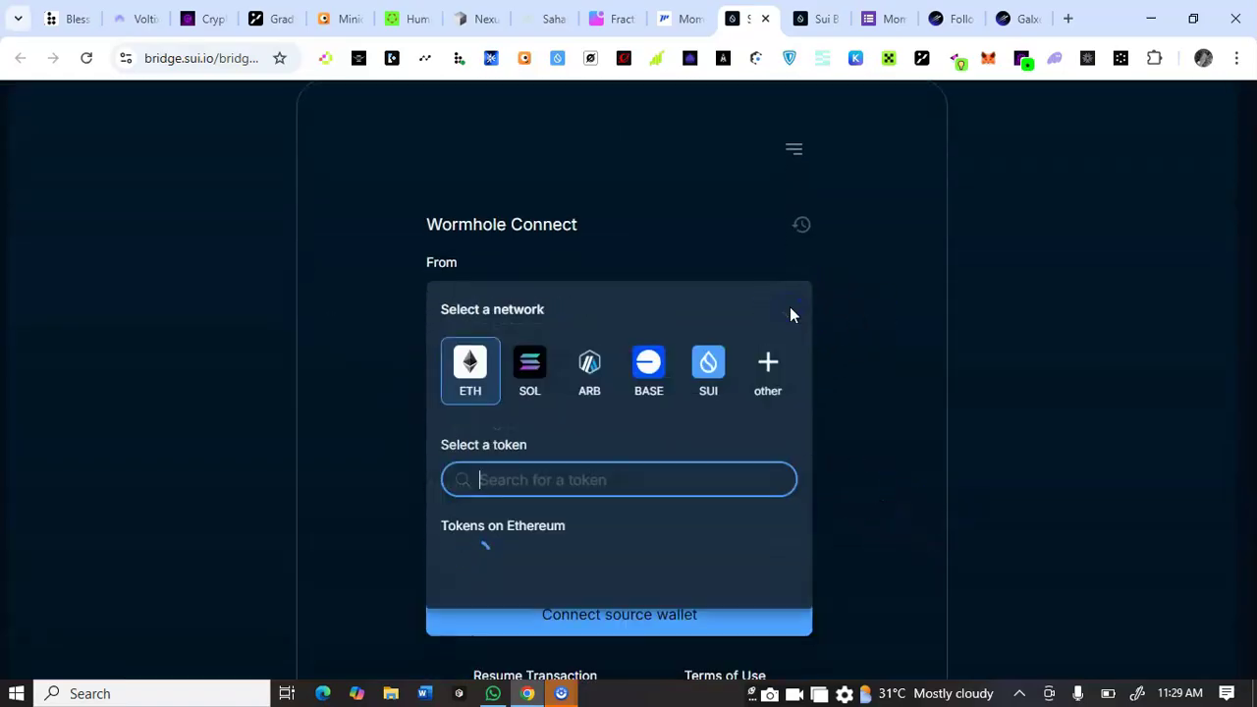
{"action": "left_click", "coordinate": [715, 381]}
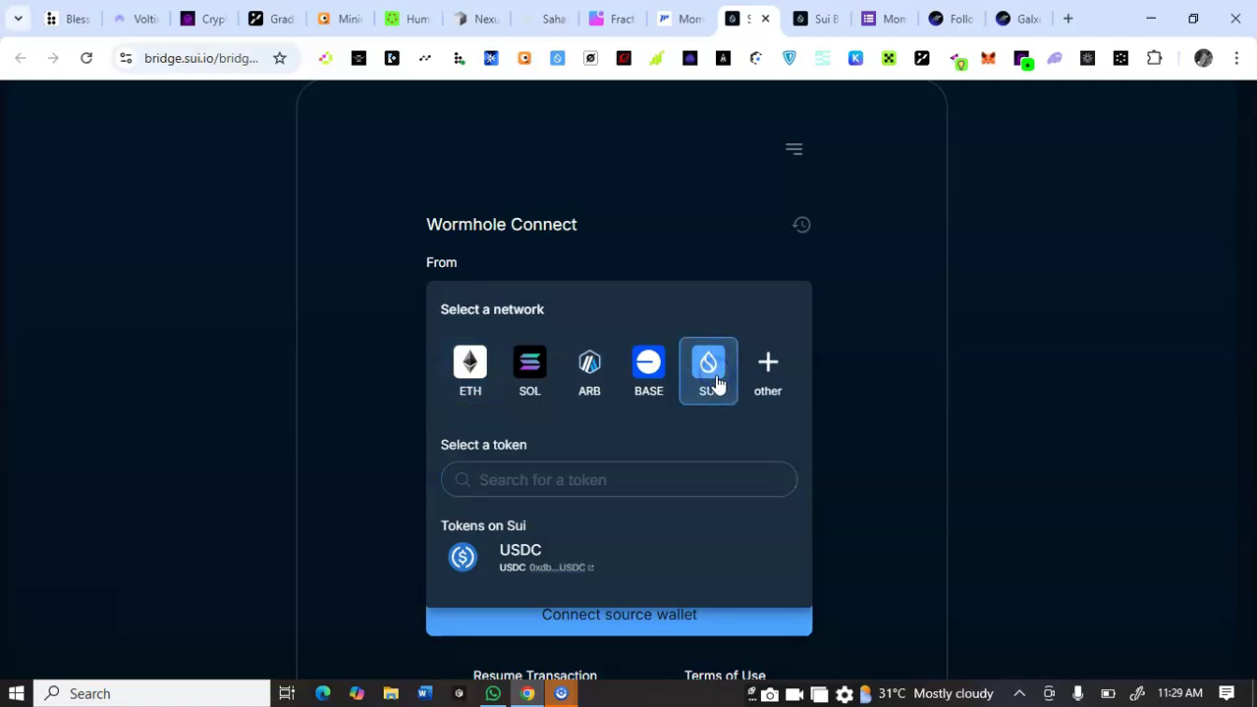
{"action": "left_click", "coordinate": [553, 565]}
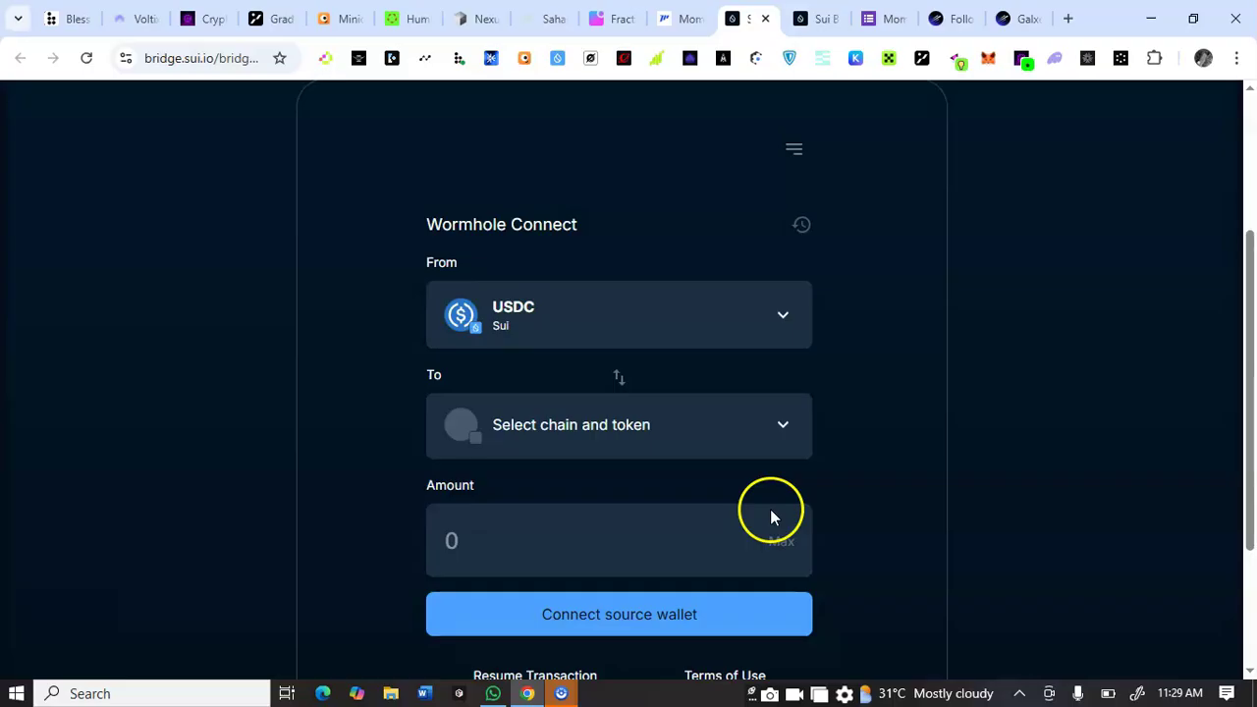
{"action": "left_click", "coordinate": [789, 422]}
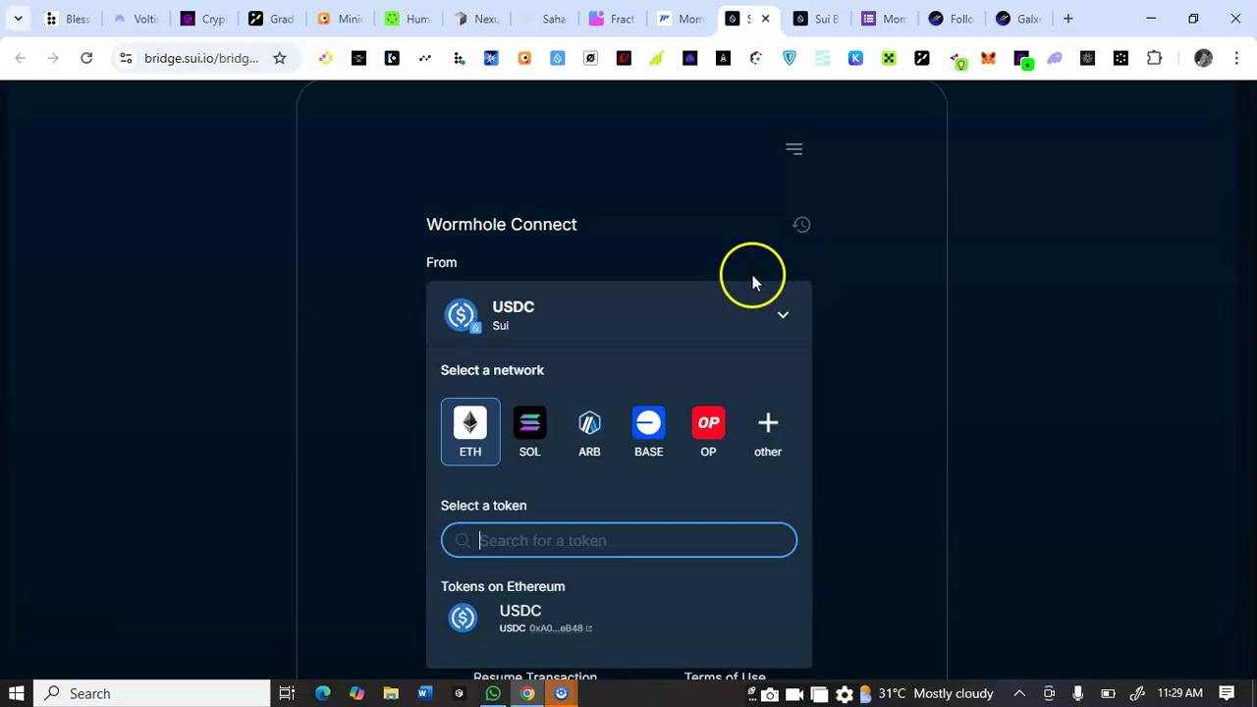
{"action": "left_click", "coordinate": [839, 225]}
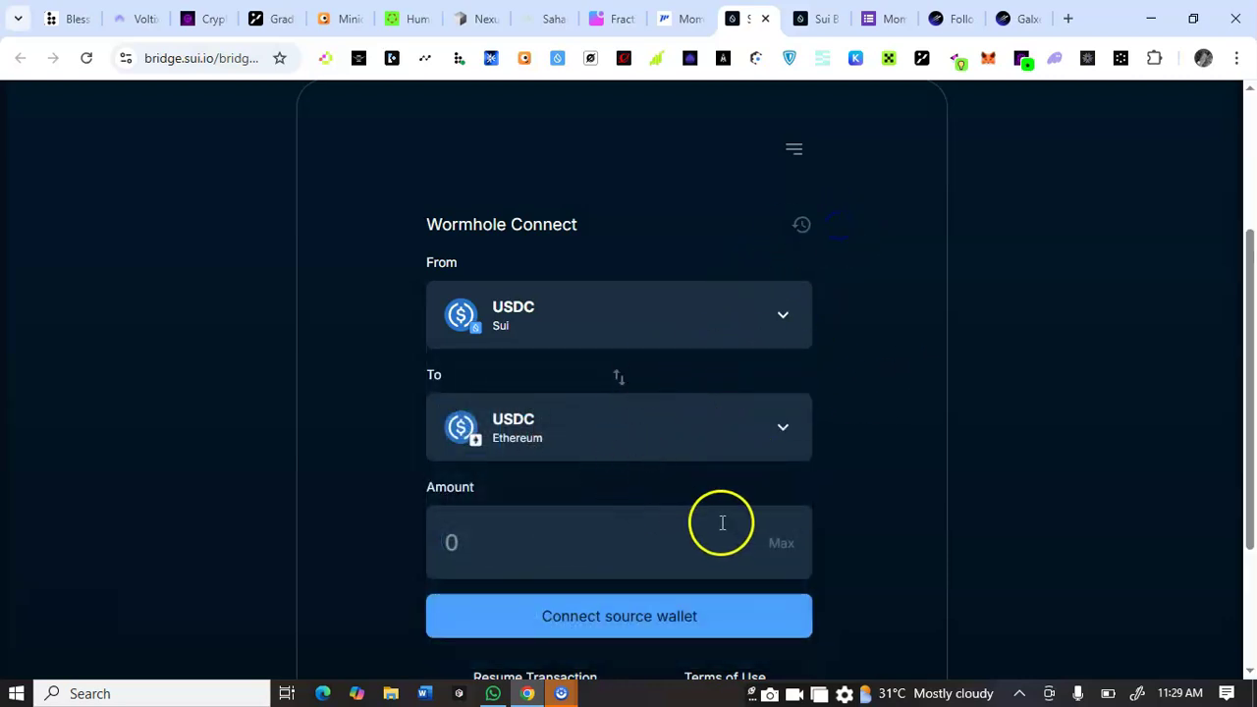
{"action": "scroll", "coordinate": [776, 514], "scroll_direction": "down", "scroll_amount": 2}
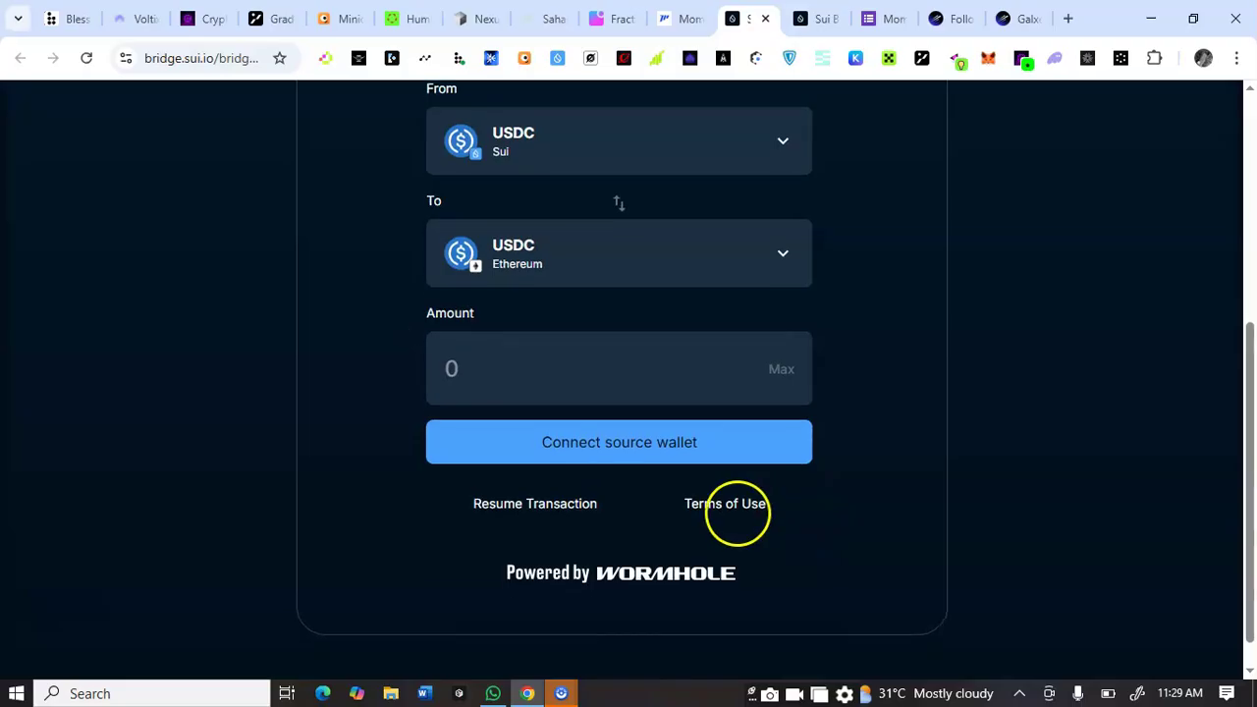
- Connect the OKX wallet as the bridge's source wallet
{"action": "left_click", "coordinate": [614, 460]}
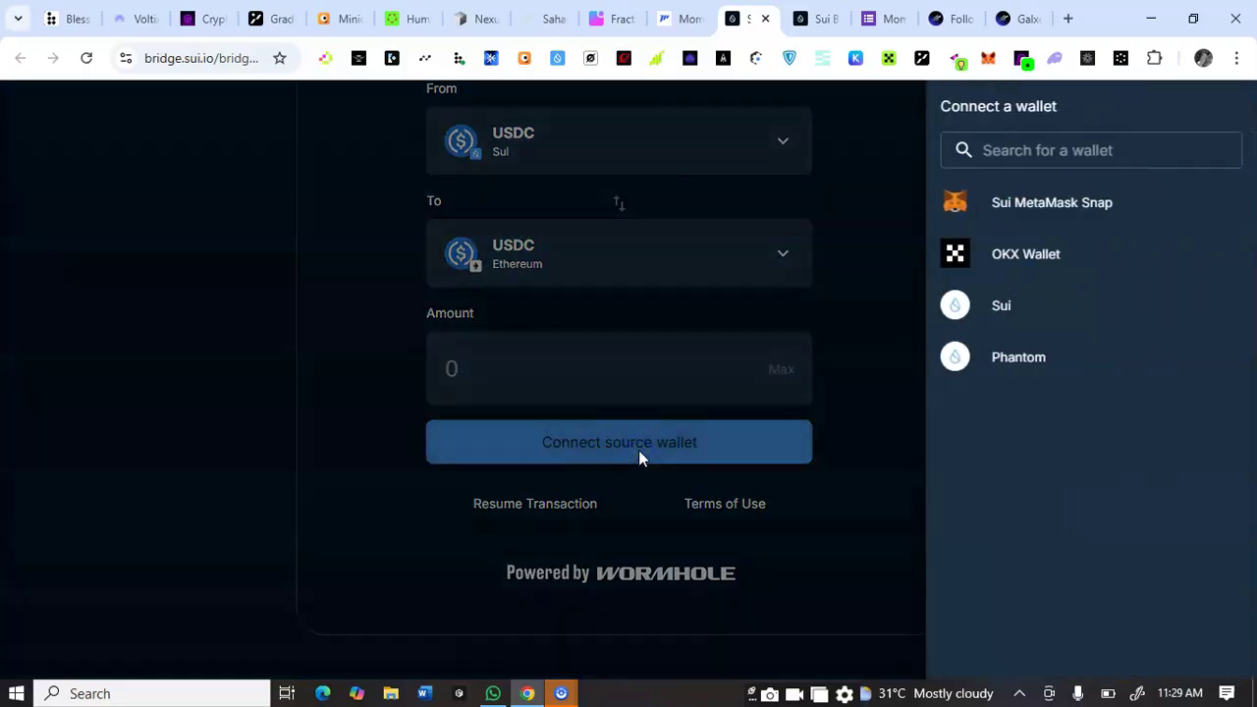
{"action": "left_click", "coordinate": [1041, 250]}
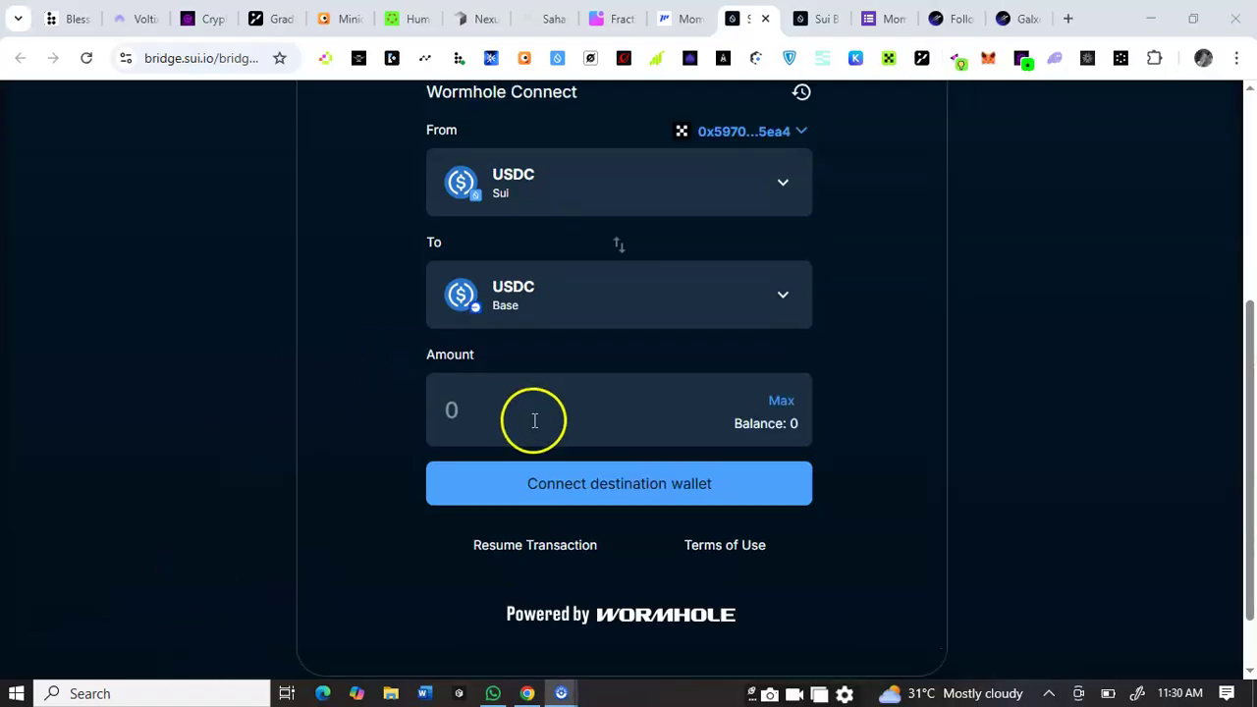
{"action": "scroll", "coordinate": [533, 416], "scroll_direction": "up", "scroll_amount": 1}
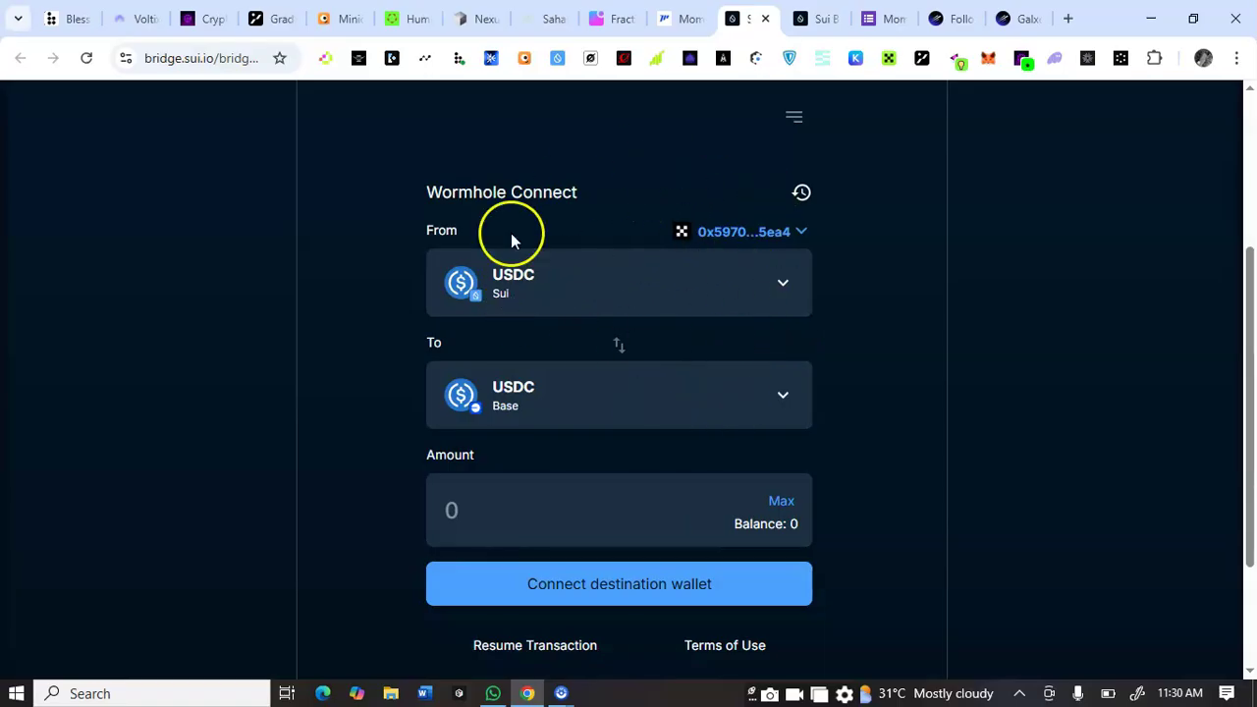
- View the Momentum early adopters form, then return to the Galxe quest page
{"action": "left_click", "coordinate": [894, 22]}
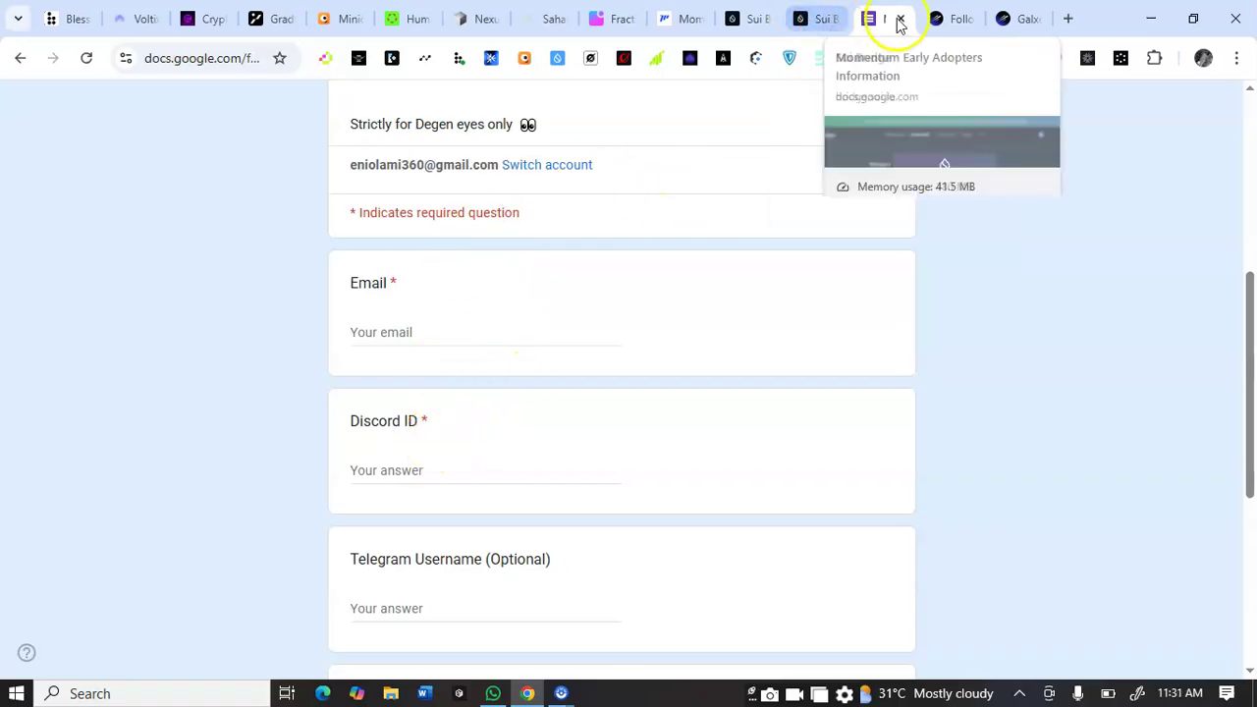
{"action": "left_click", "coordinate": [958, 19]}
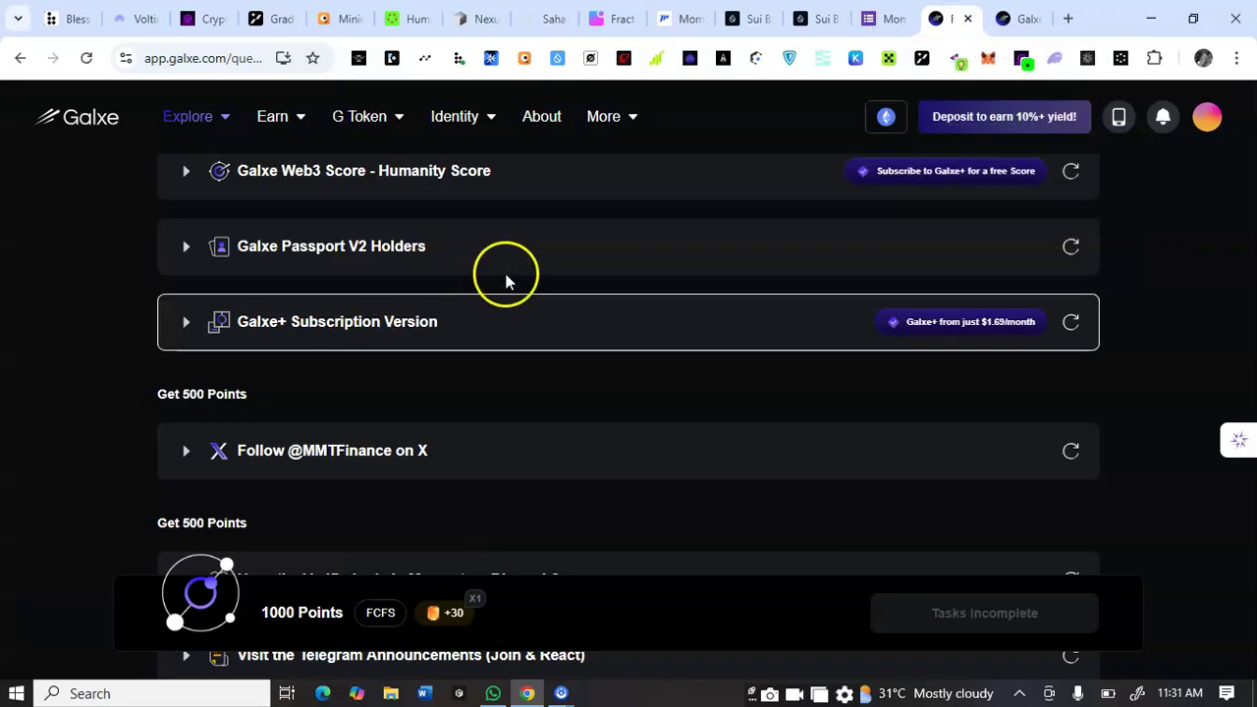
- Accept the Momentum Discord server invite from the Discord verified-role task
{"action": "scroll", "coordinate": [552, 402], "scroll_direction": "down", "scroll_amount": 2}
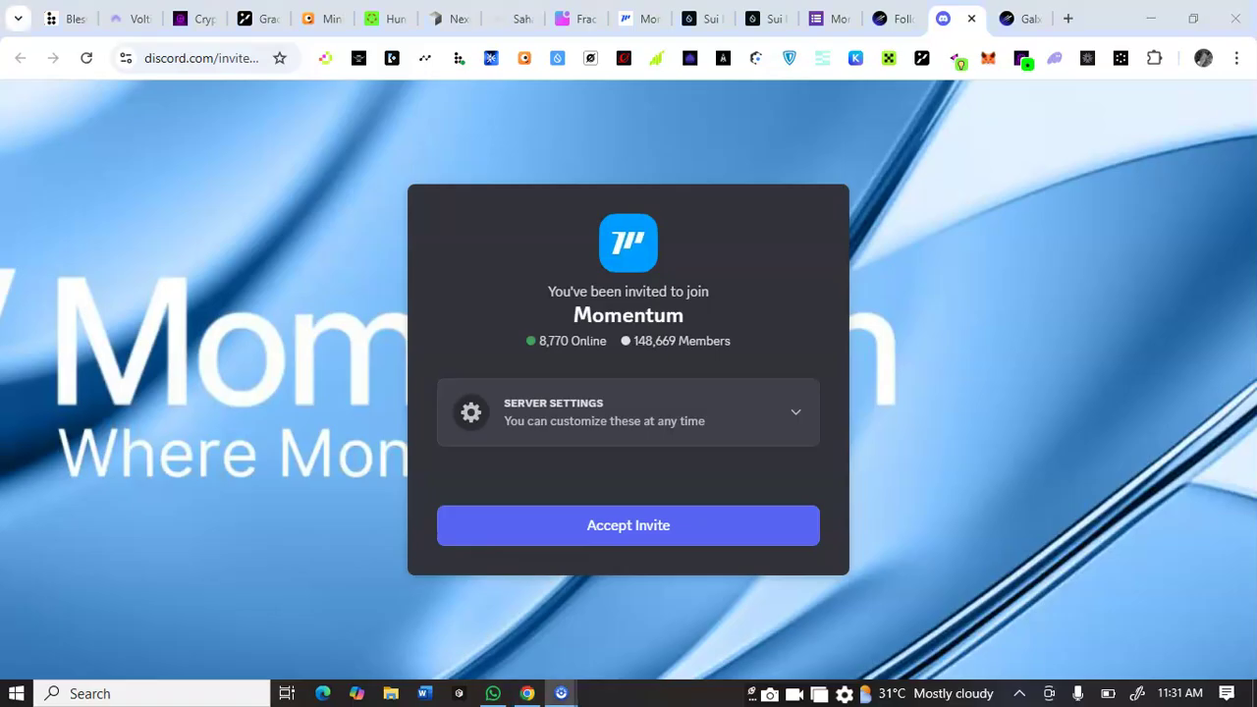
{"action": "left_click", "coordinate": [522, 527]}
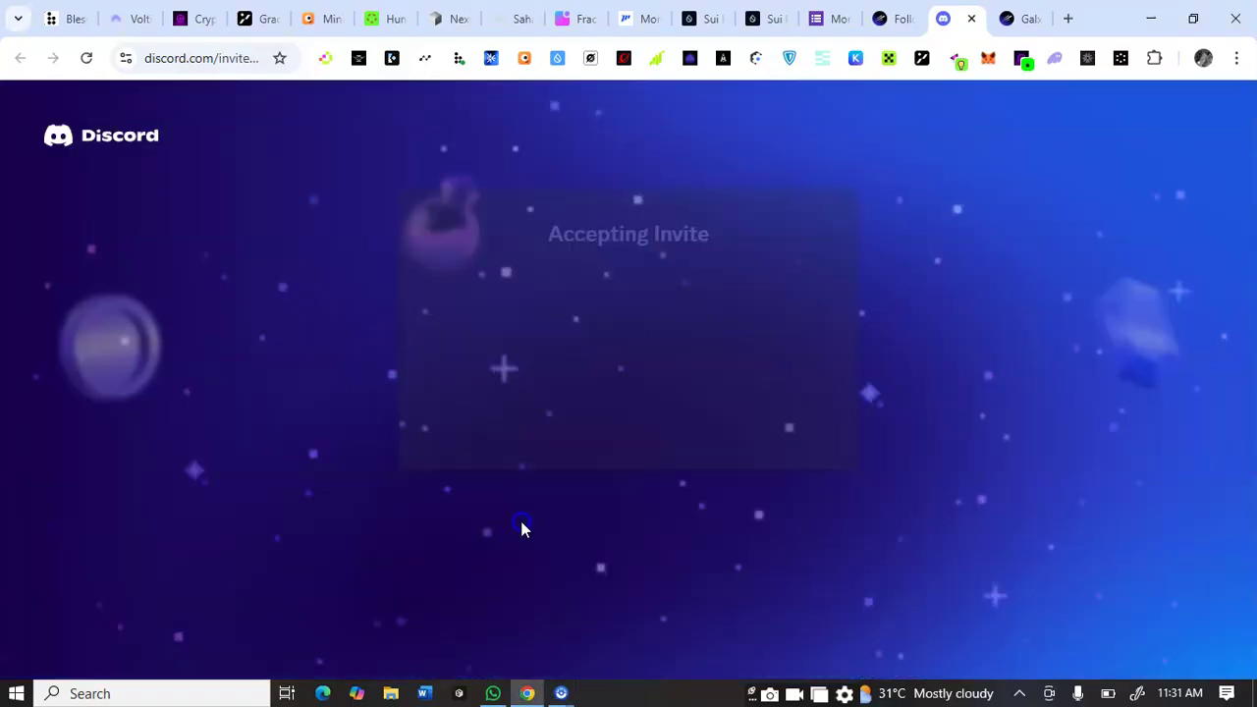